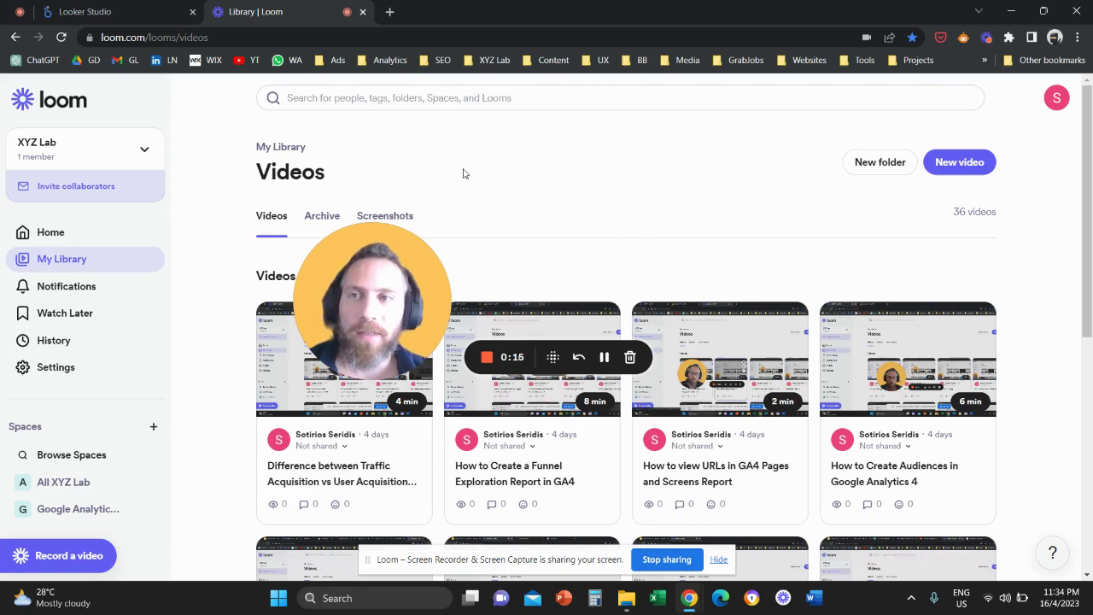
# Start a blank Looker Studio report and filter the data connectors by 'file'.
pyautogui.click(136, 11)
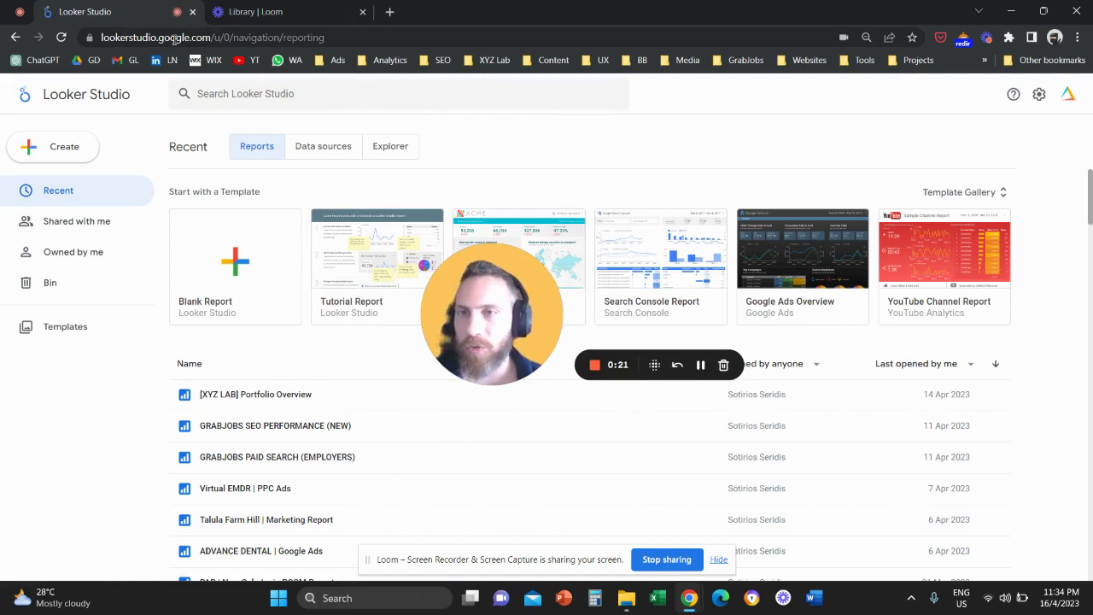
pyautogui.click(246, 285)
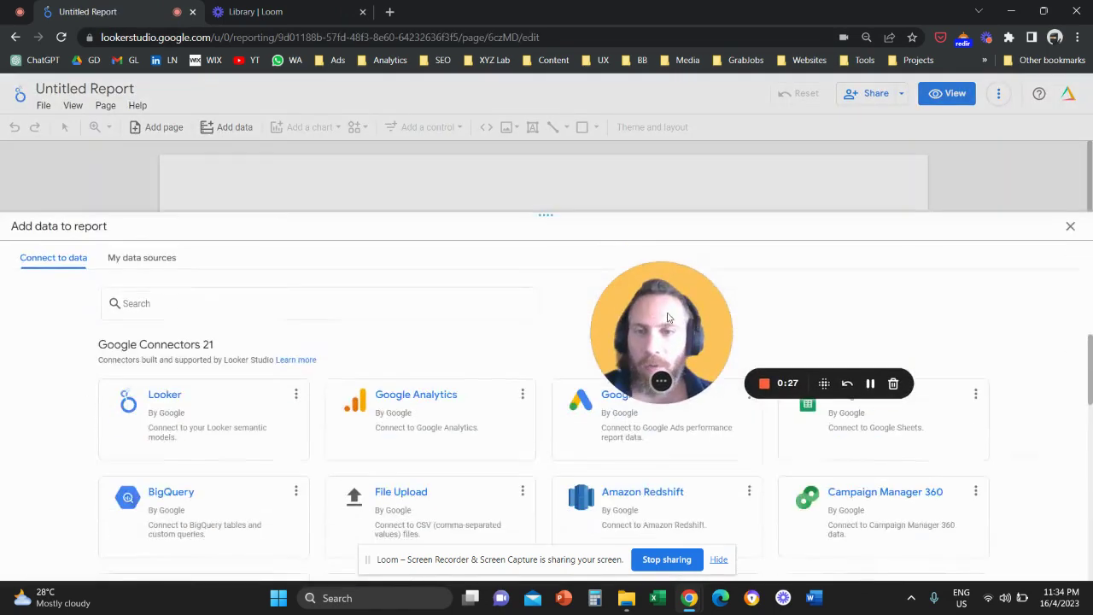
pyautogui.click(257, 304)
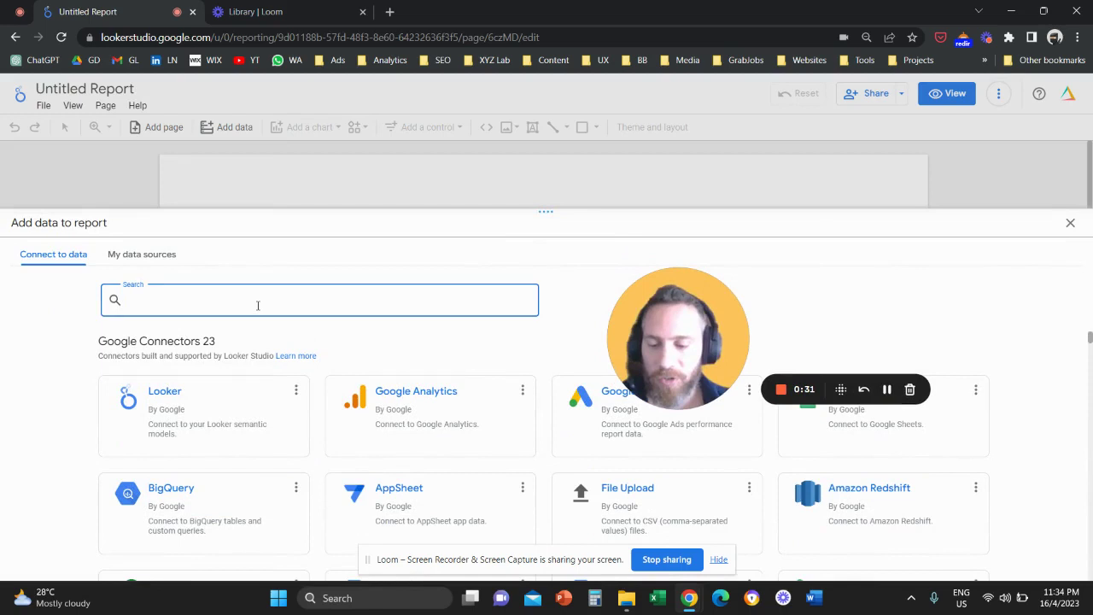
pyautogui.write('file')
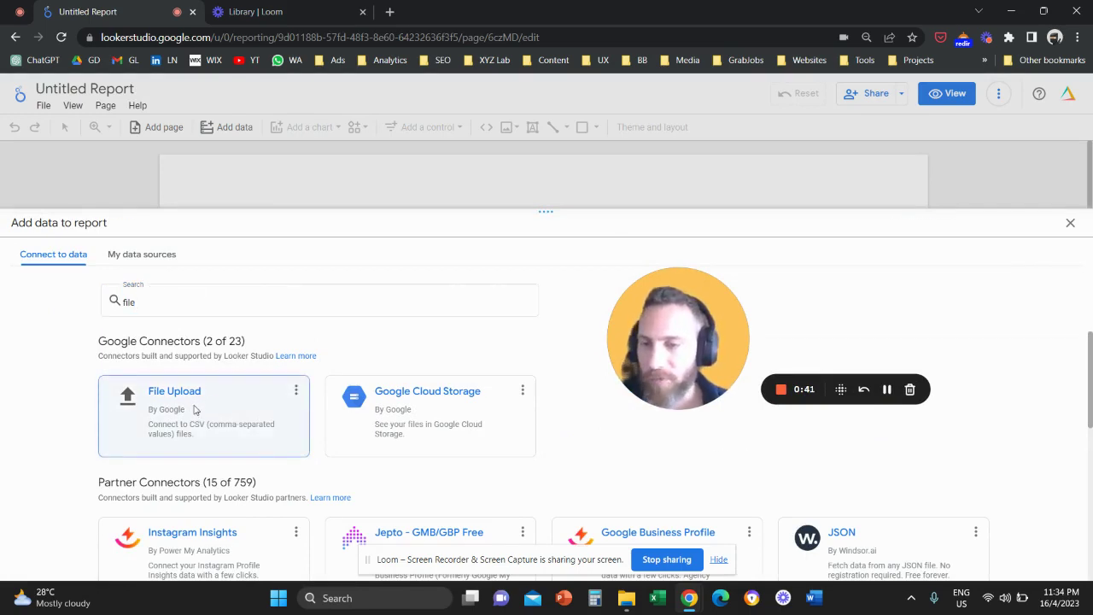
# Upload Sample Data.csv from Downloads via the File Upload connector until its status reads Uploaded.
pyautogui.click(195, 409)
pyautogui.moveTo(670, 342); pyautogui.dragTo(441, 368)
pyautogui.click(652, 510)
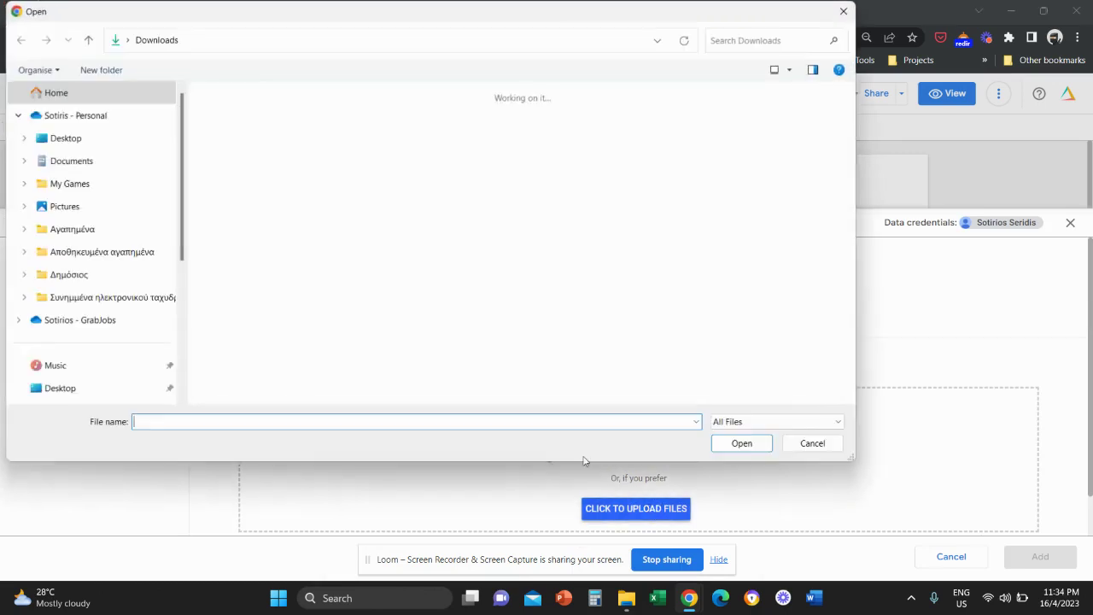
pyautogui.click(258, 165)
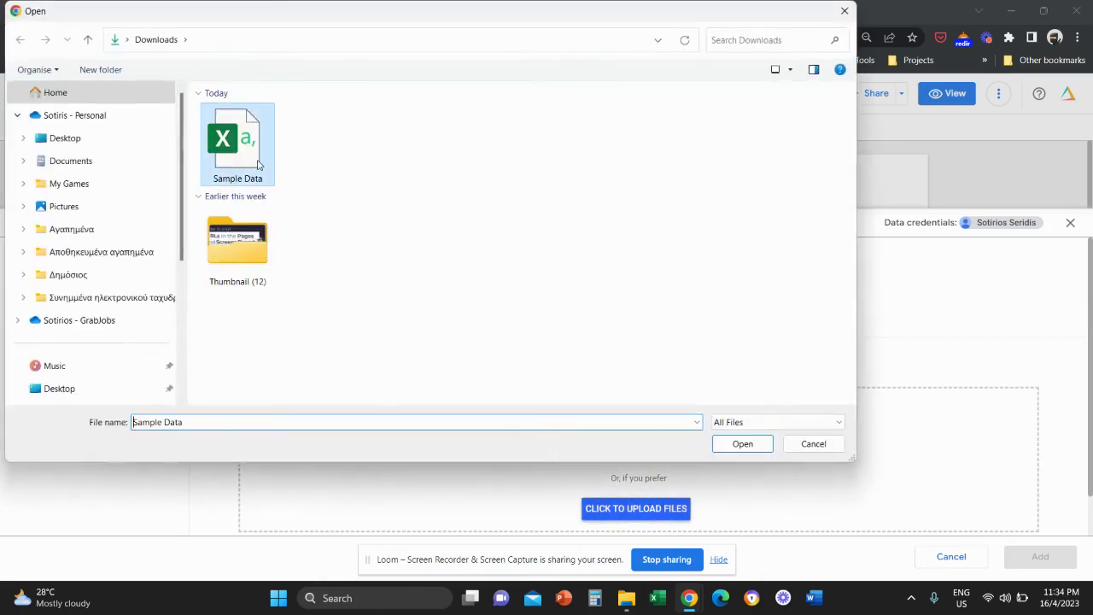
pyautogui.click(739, 445)
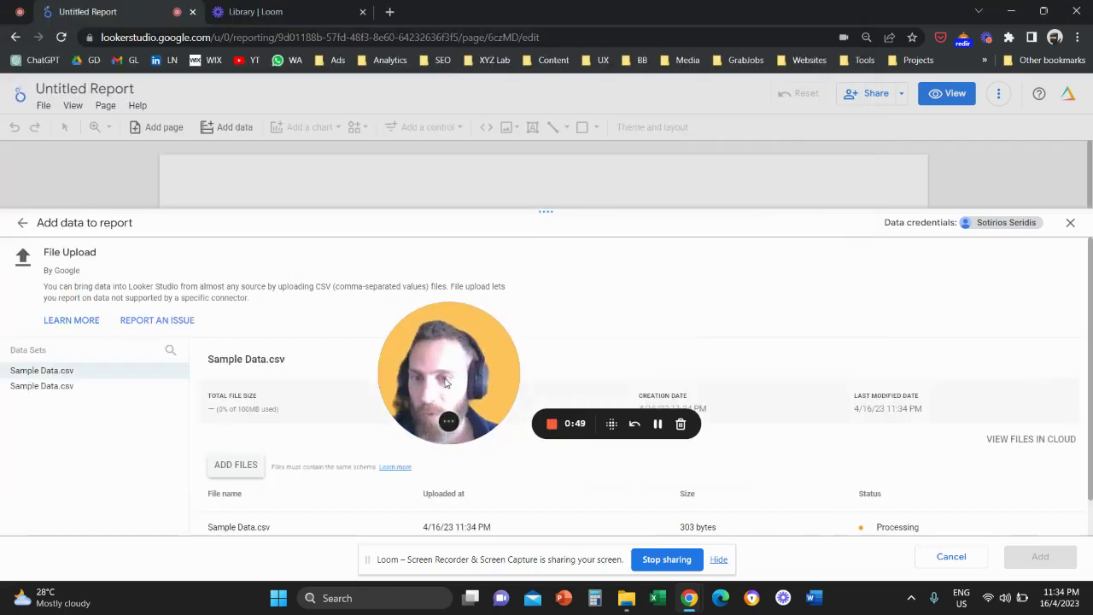
pyautogui.scroll(-1, 469, 386)
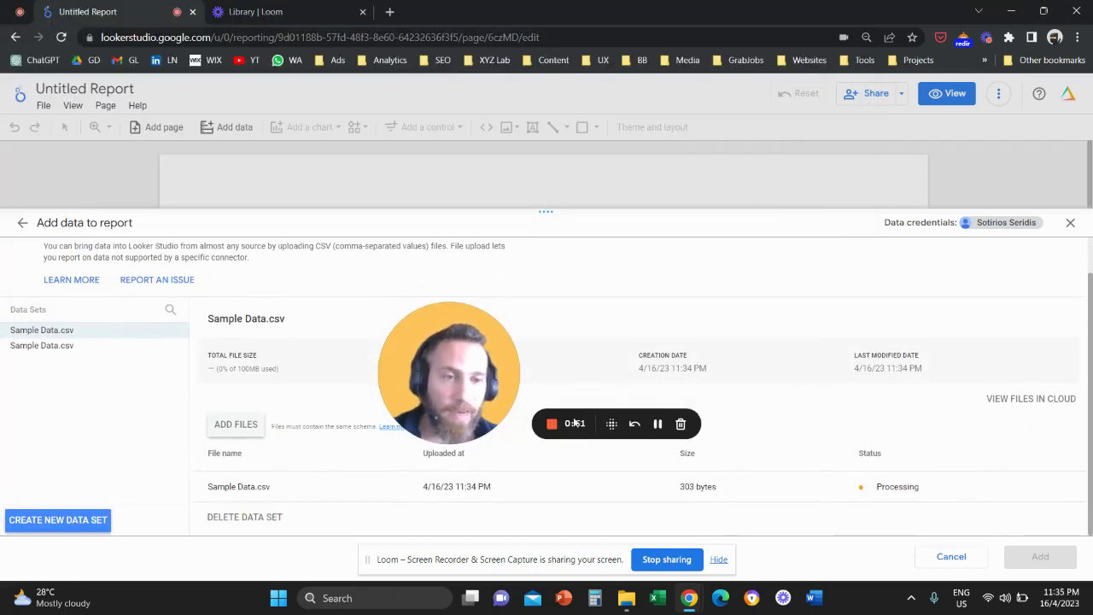
pyautogui.moveTo(489, 388); pyautogui.dragTo(772, 381)
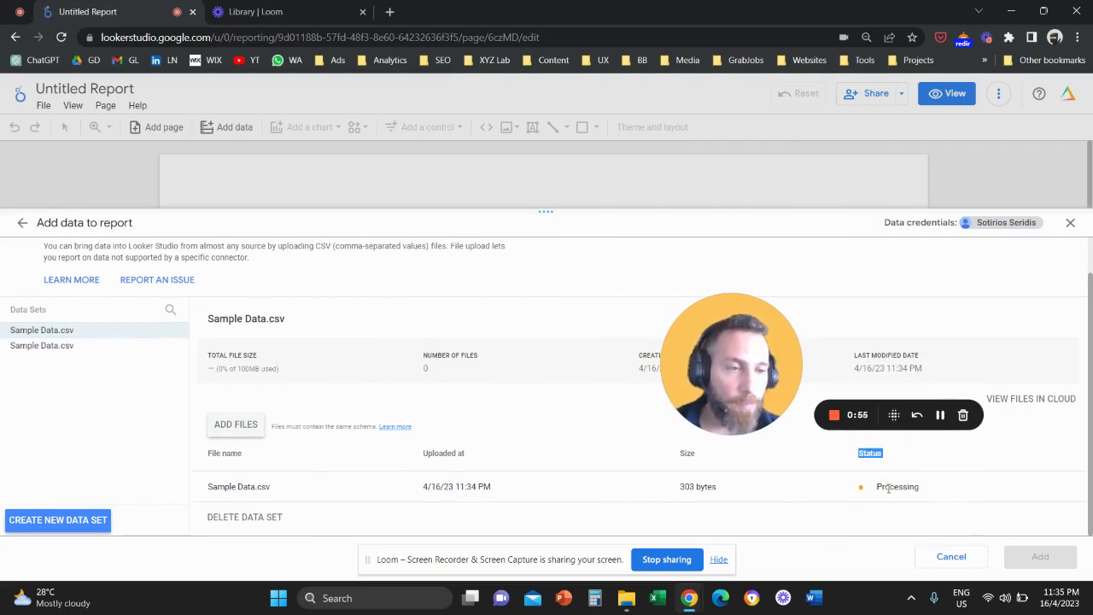
pyautogui.doubleClick(888, 488)
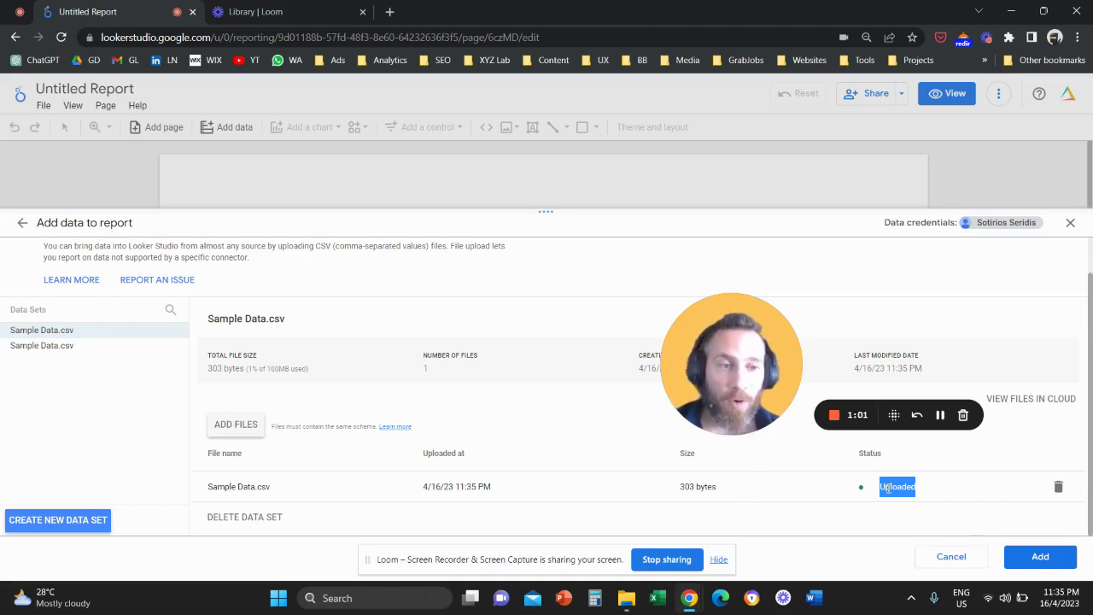
# Re-save Sample Data from Excel as CSV UTF-8 (Comma delimited), replacing Sample Data.csv in Downloads.
pyautogui.click(617, 596)
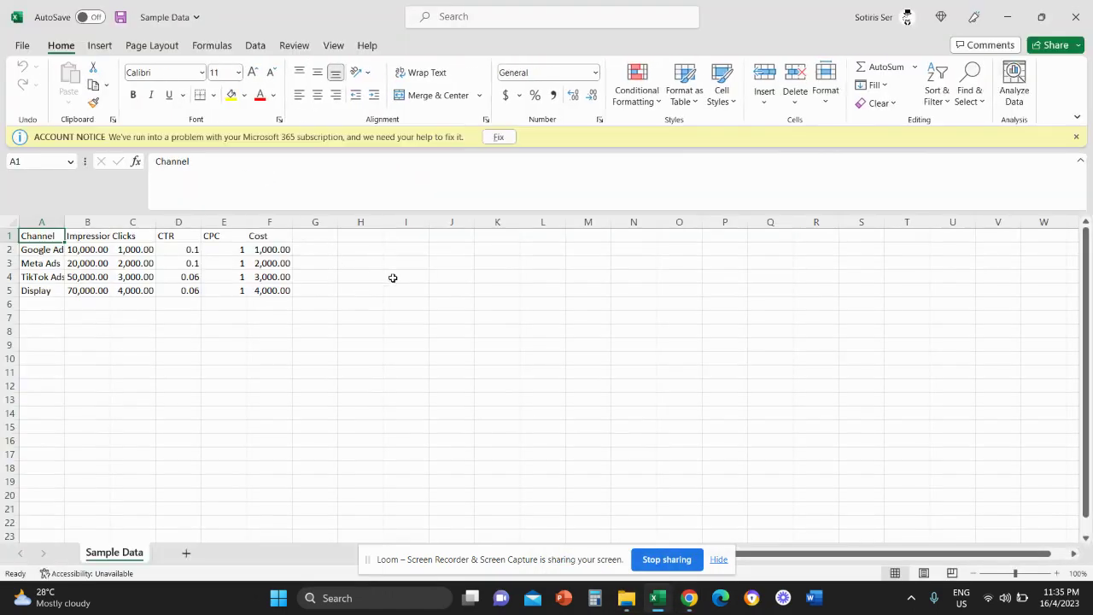
pyautogui.click(25, 45)
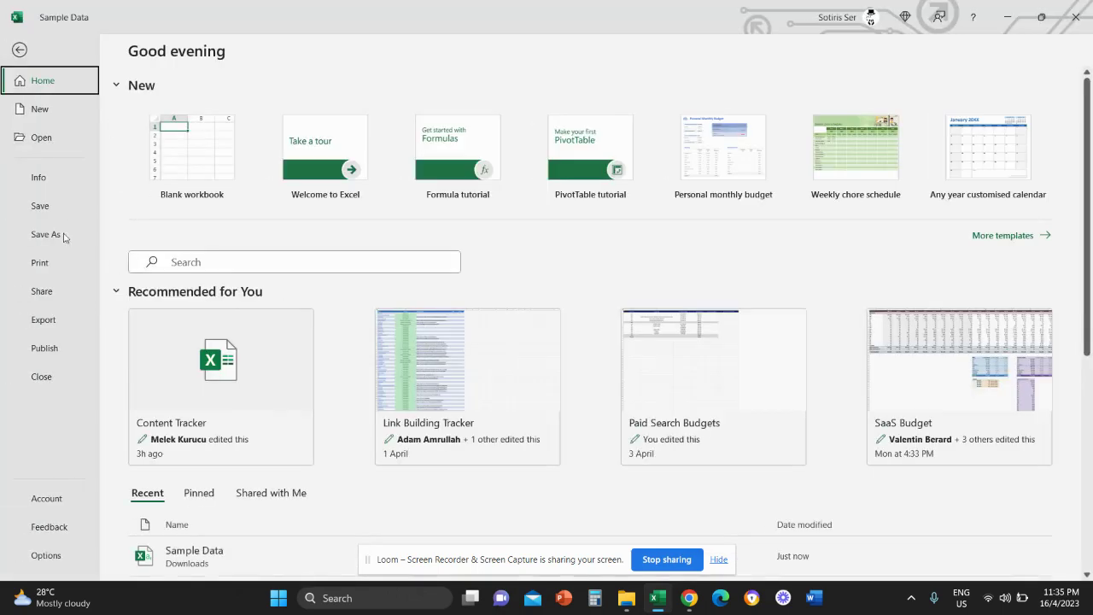
pyautogui.click(63, 236)
pyautogui.click(182, 405)
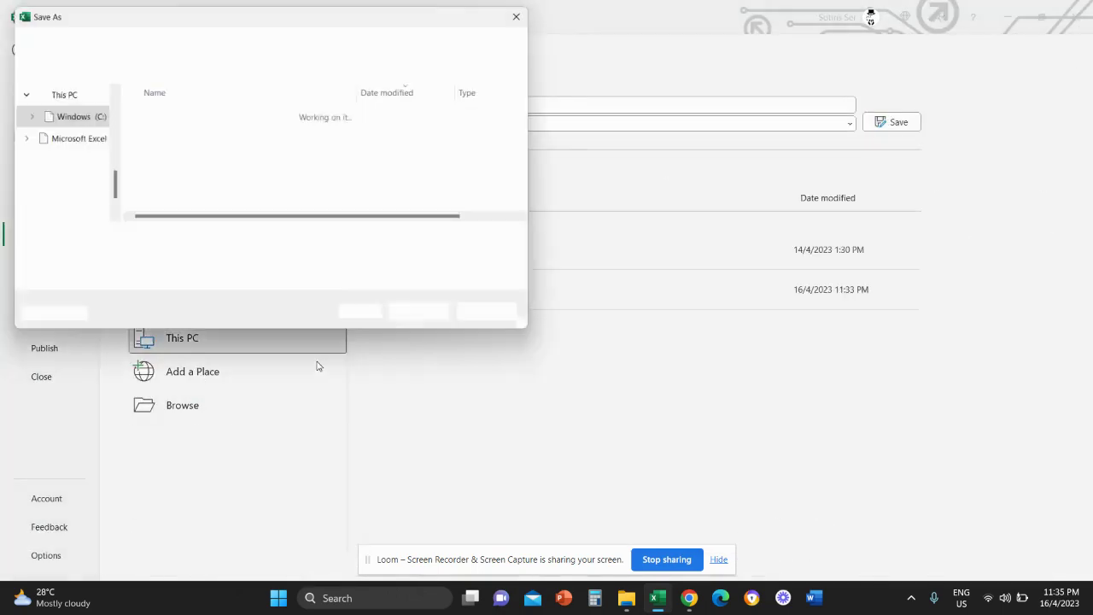
pyautogui.click(158, 257)
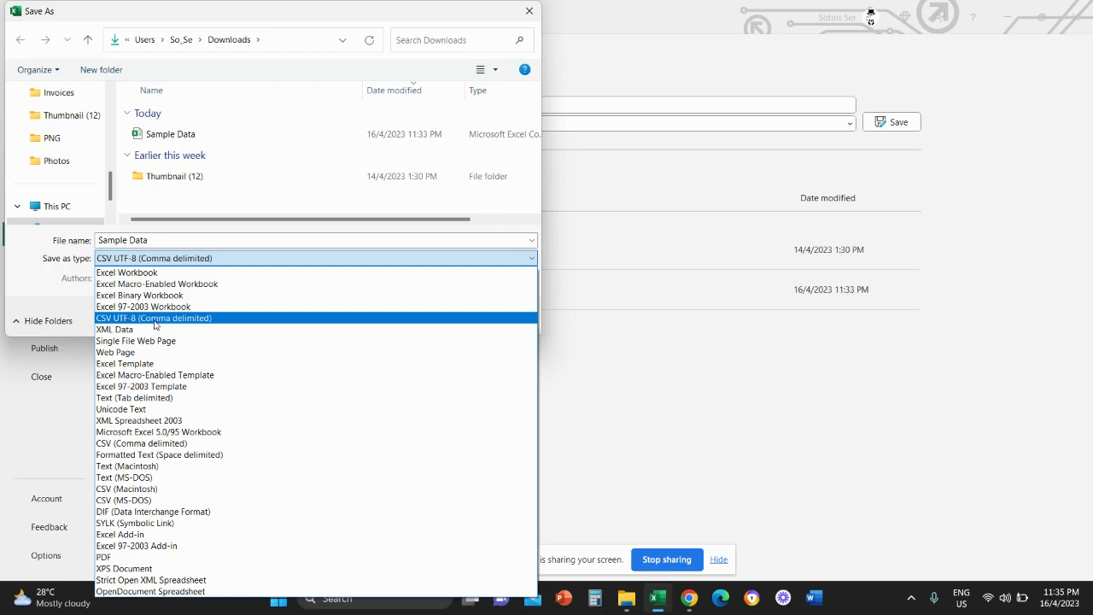
pyautogui.click(154, 319)
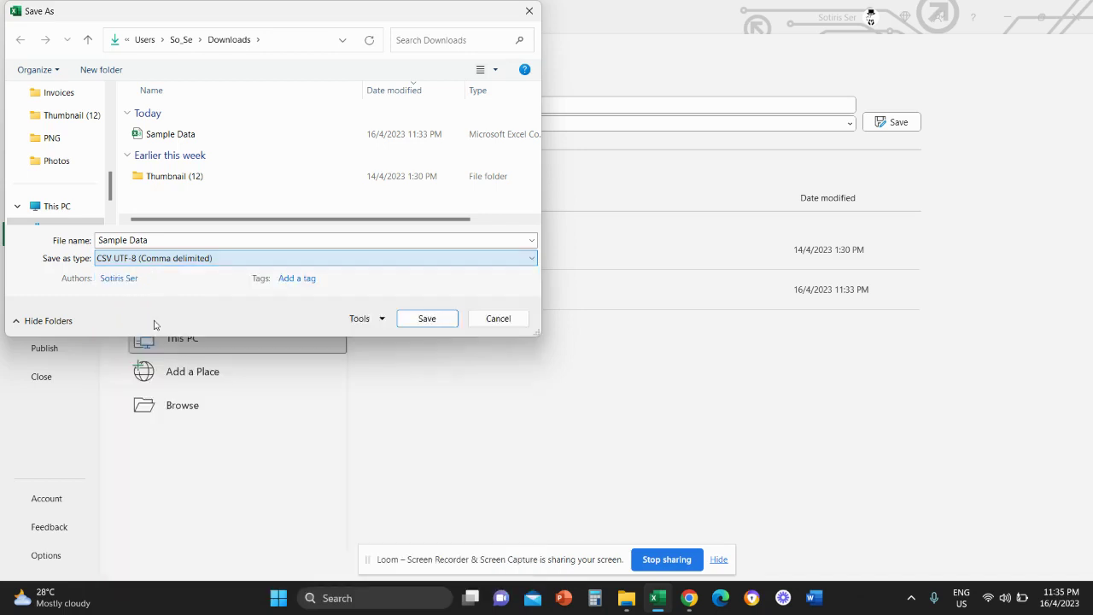
pyautogui.click(418, 320)
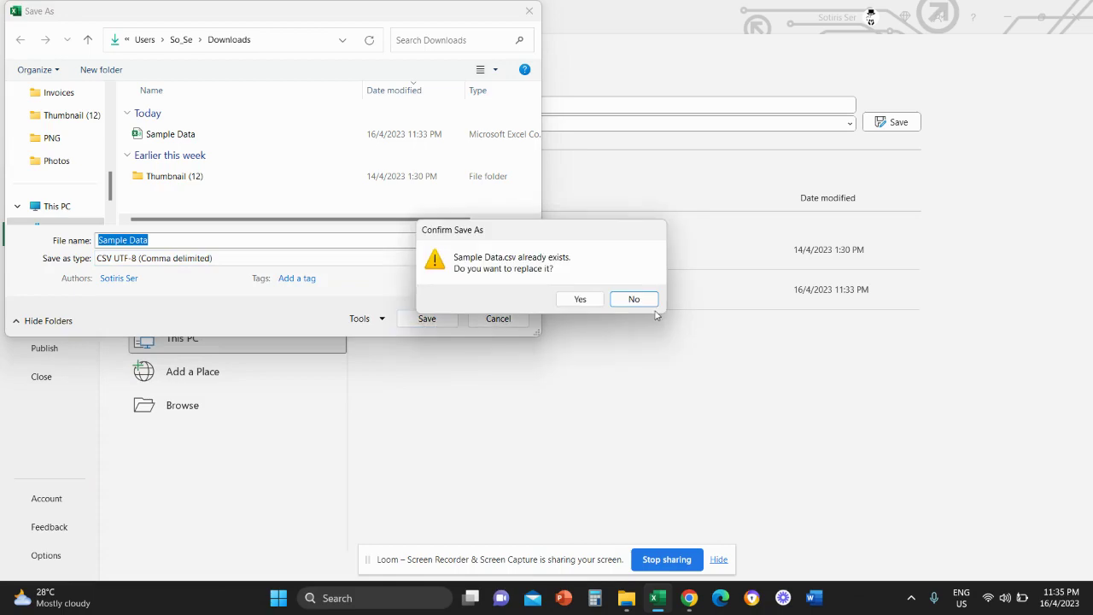
pyautogui.click(581, 300)
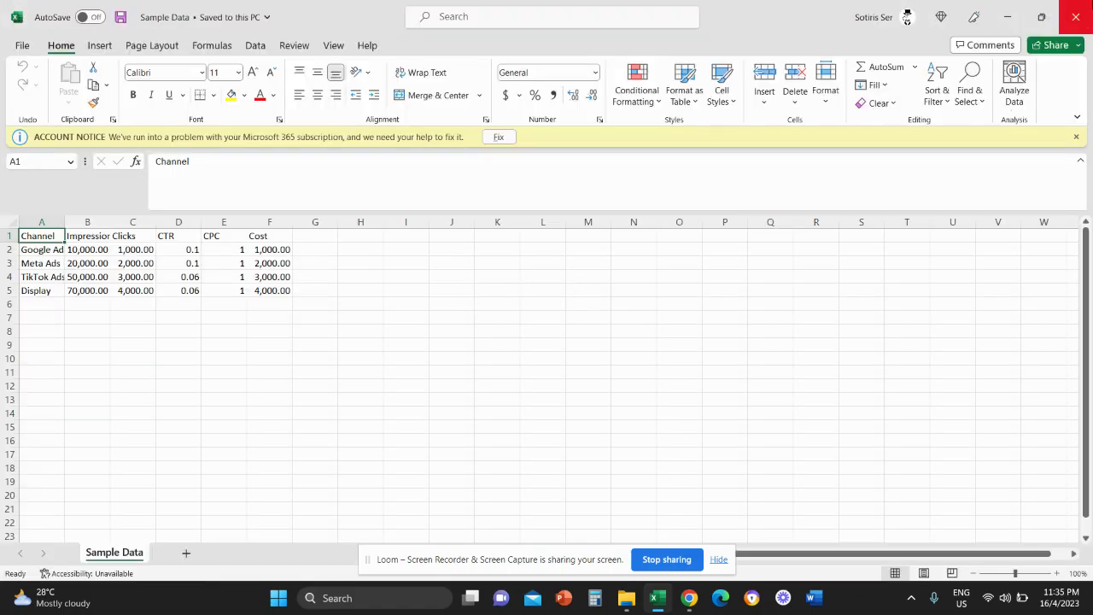
pyautogui.hotkey('alt', 'Tab')
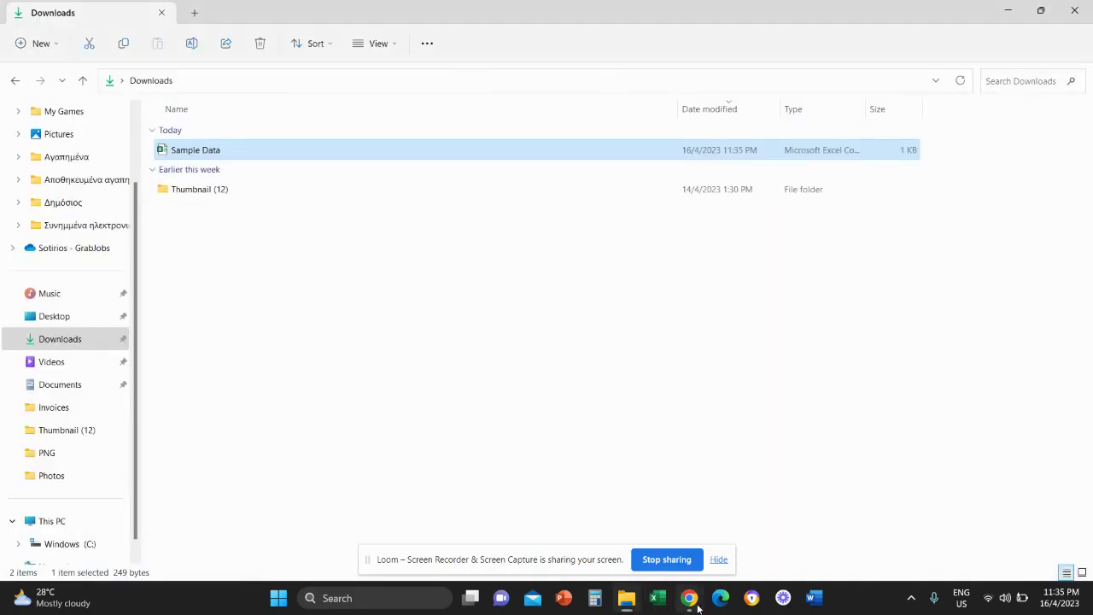
# Add the uploaded Sample Data.csv to the report and widen the resulting Channel table.
pyautogui.click(606, 517)
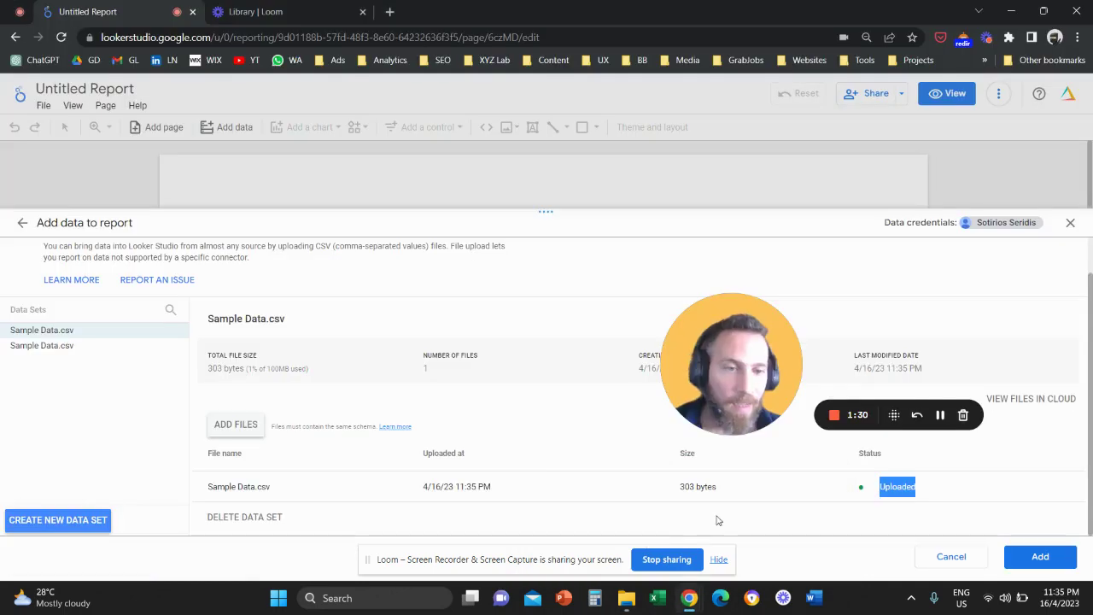
pyautogui.click(898, 485)
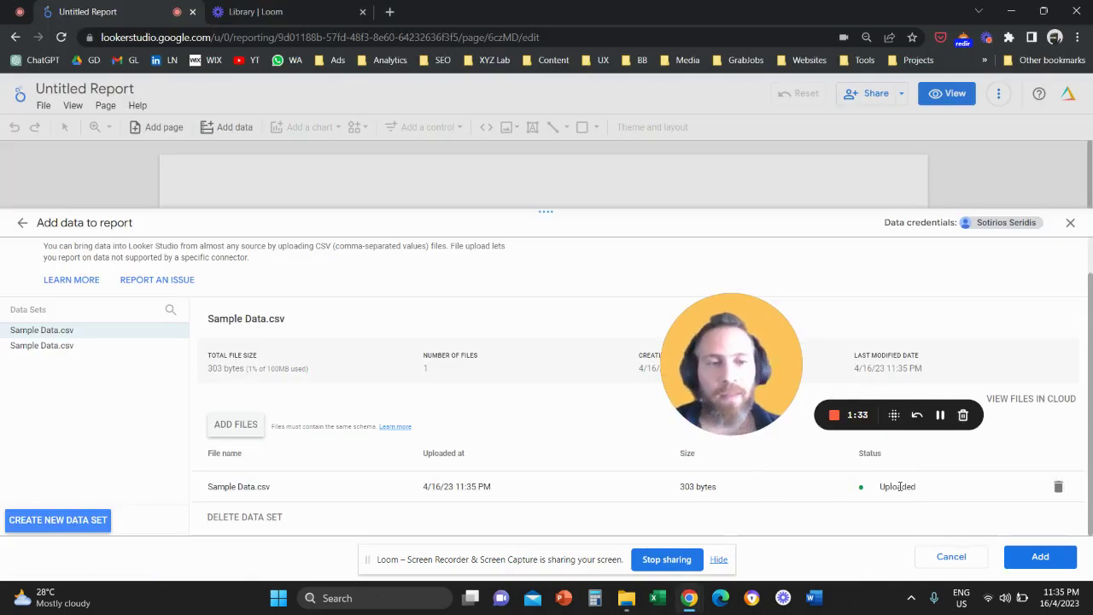
pyautogui.click(1040, 556)
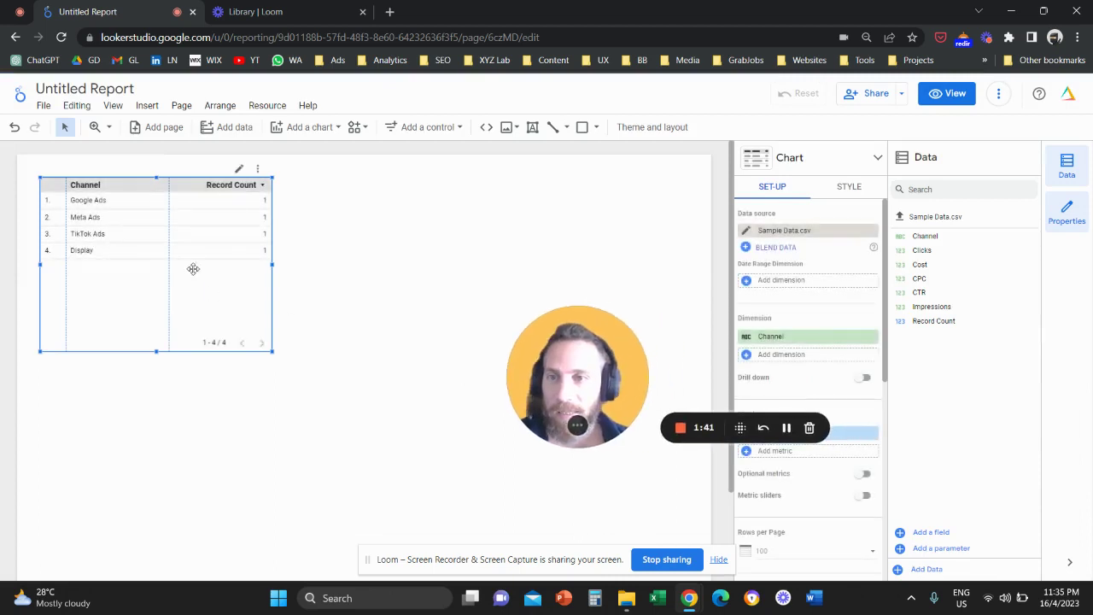
pyautogui.moveTo(281, 327); pyautogui.dragTo(459, 325)
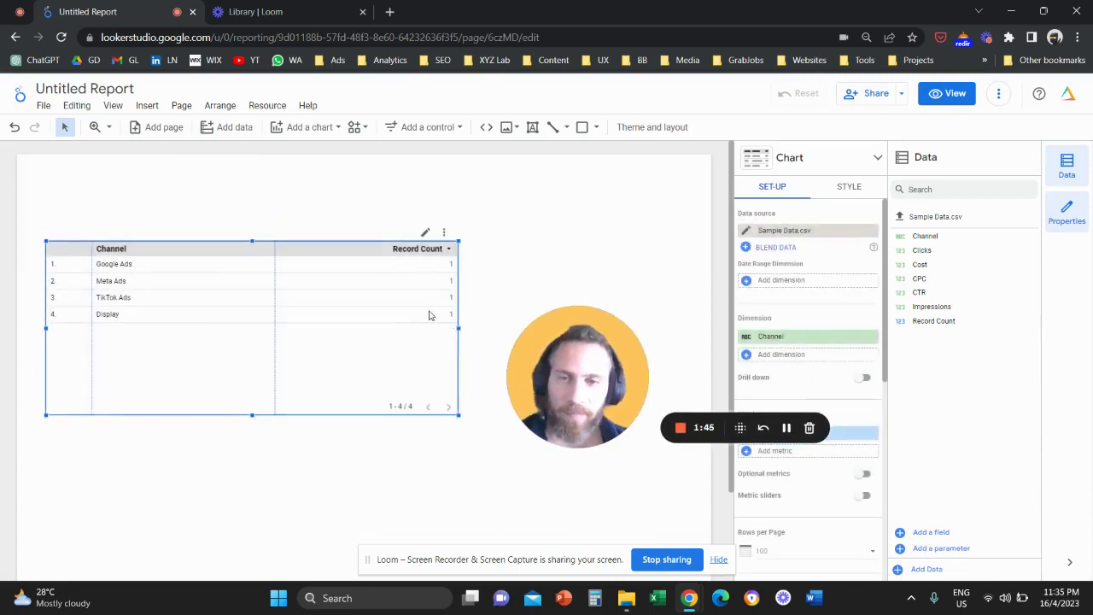
# Insert a scorecard at the top-left, move the table below it, and set the table's dimension to Clicks.
pyautogui.click(147, 107)
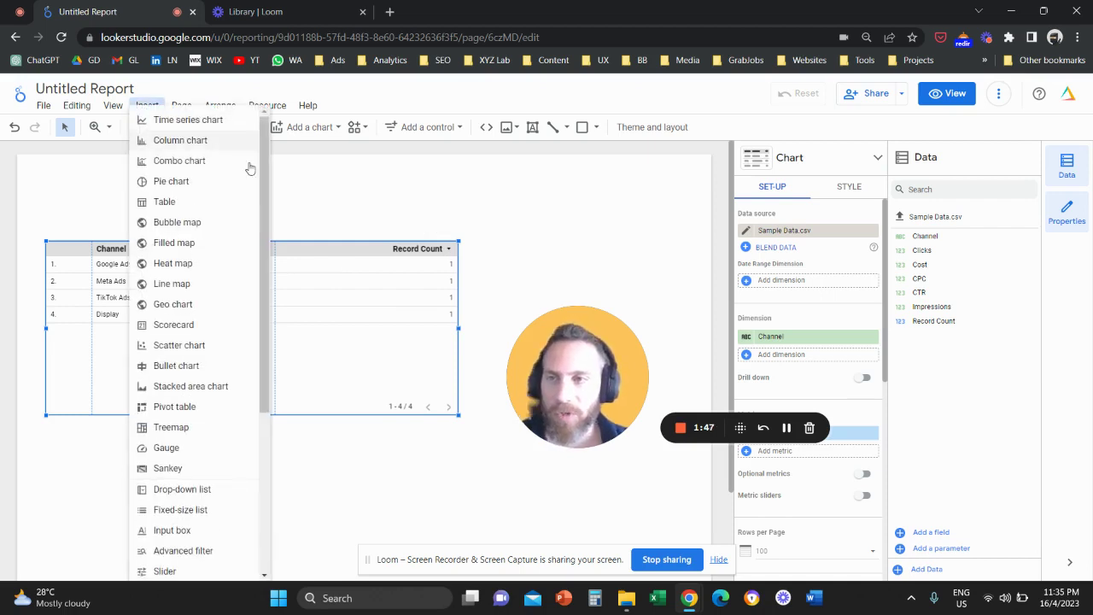
pyautogui.click(205, 325)
pyautogui.click(86, 196)
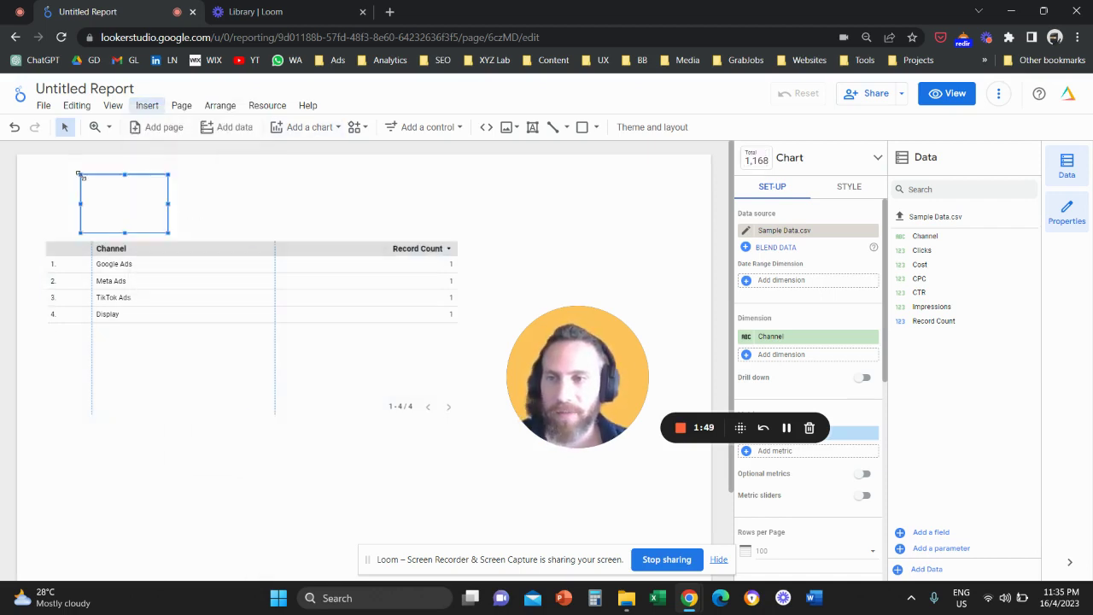
pyautogui.moveTo(251, 300); pyautogui.dragTo(260, 366)
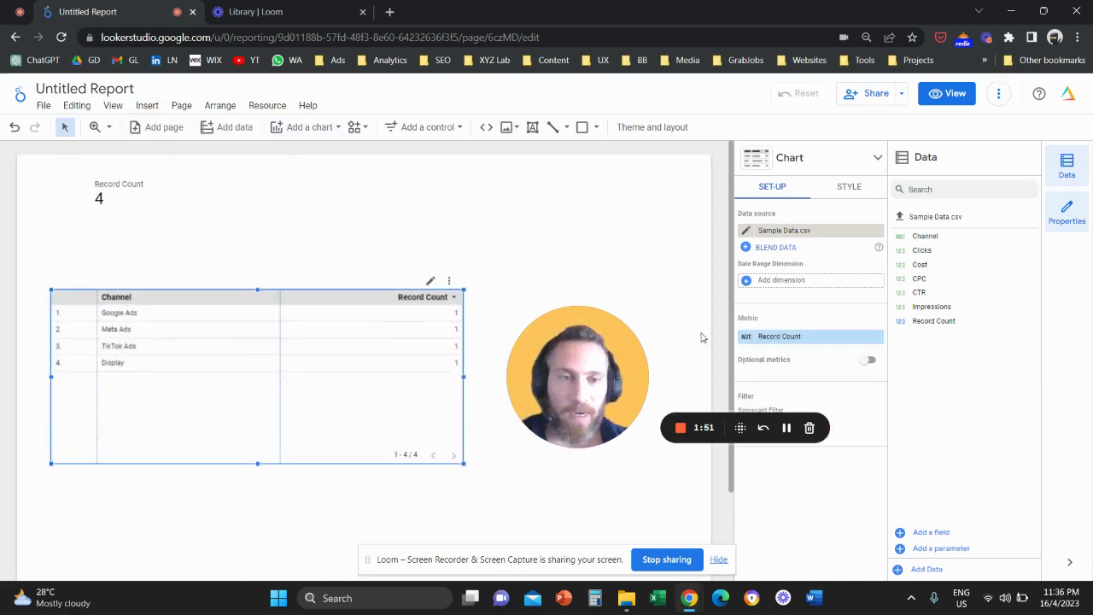
pyautogui.click(816, 336)
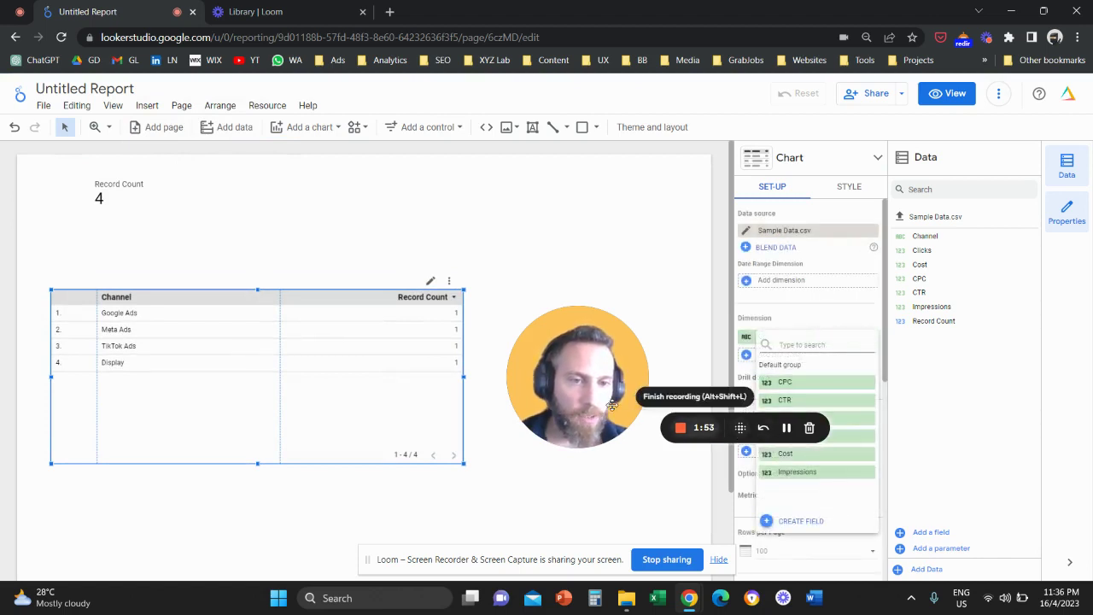
pyautogui.click(786, 437)
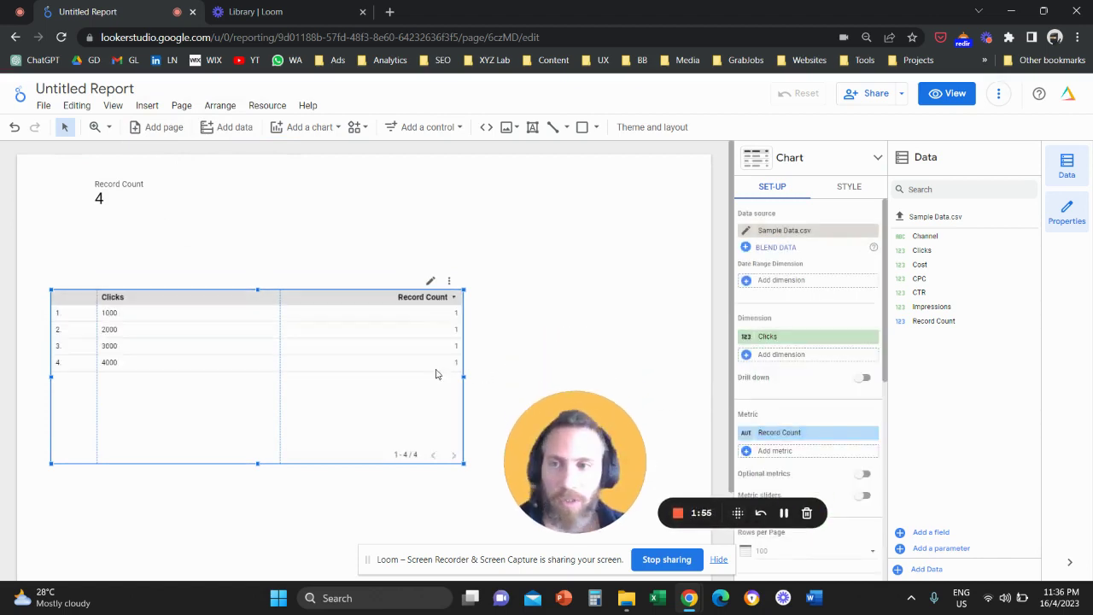
# Make the scorecard show Clicks and duplicate it as an Impressions scorecard.
pyautogui.click(125, 197)
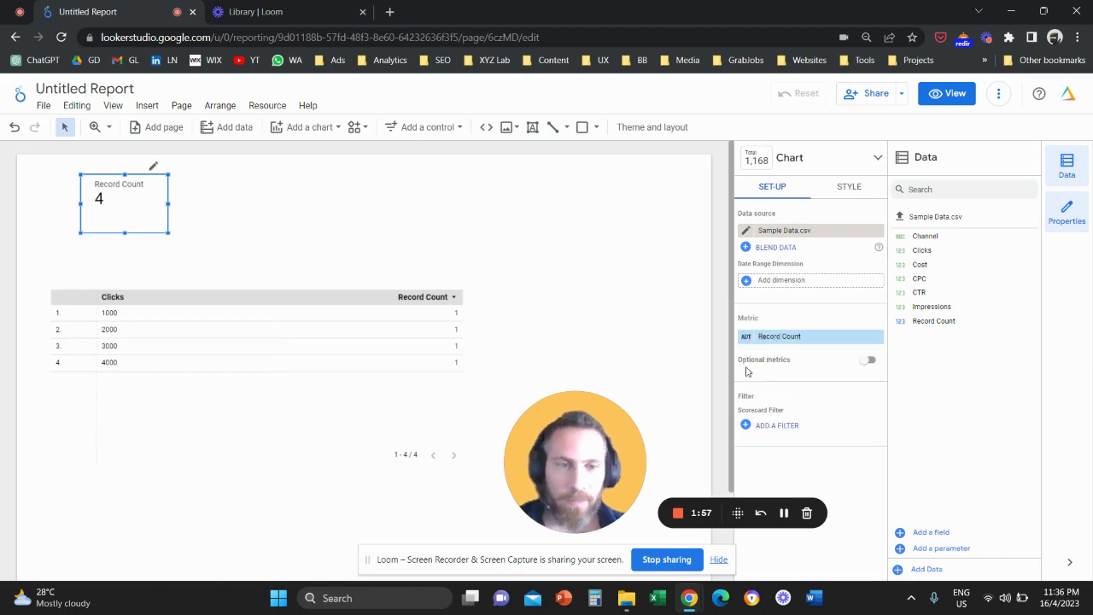
pyautogui.click(806, 337)
pyautogui.click(803, 437)
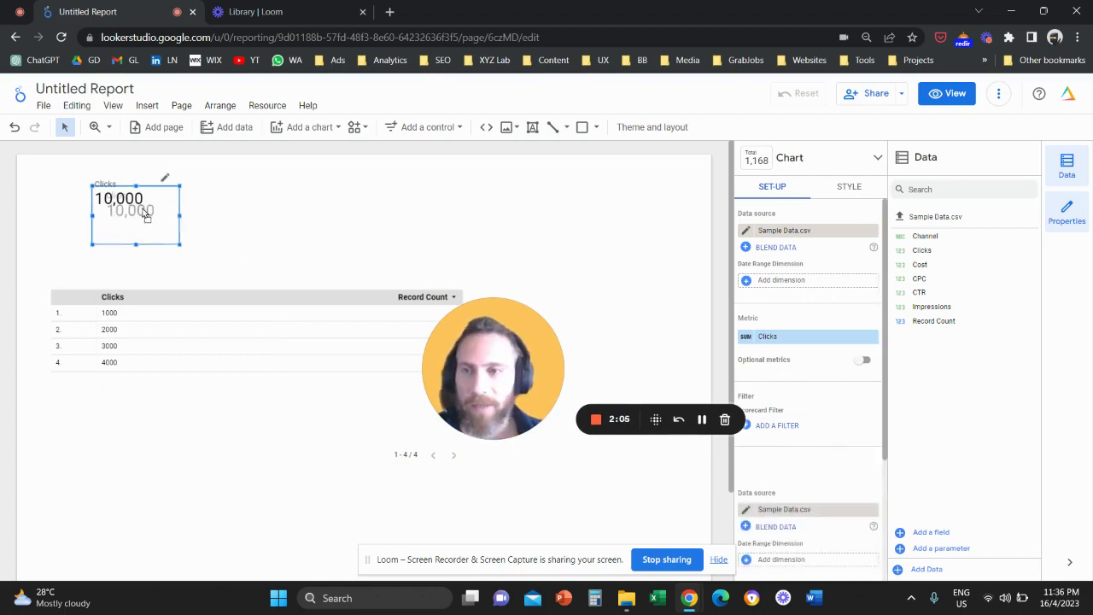
pyautogui.hotkey('ctrl', 'd')
pyautogui.click(824, 342)
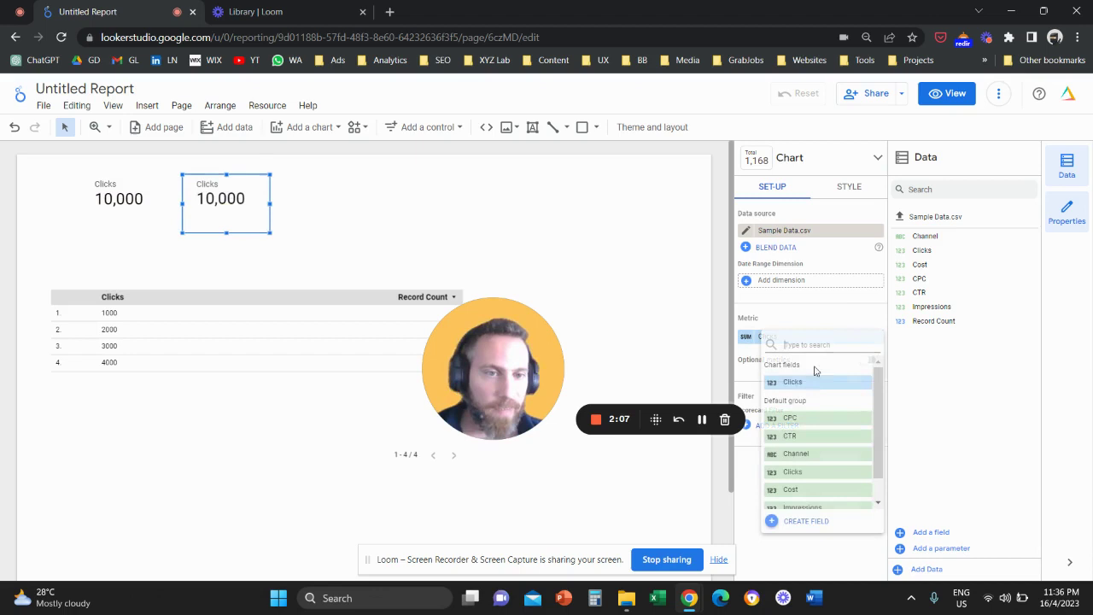
pyautogui.click(822, 507)
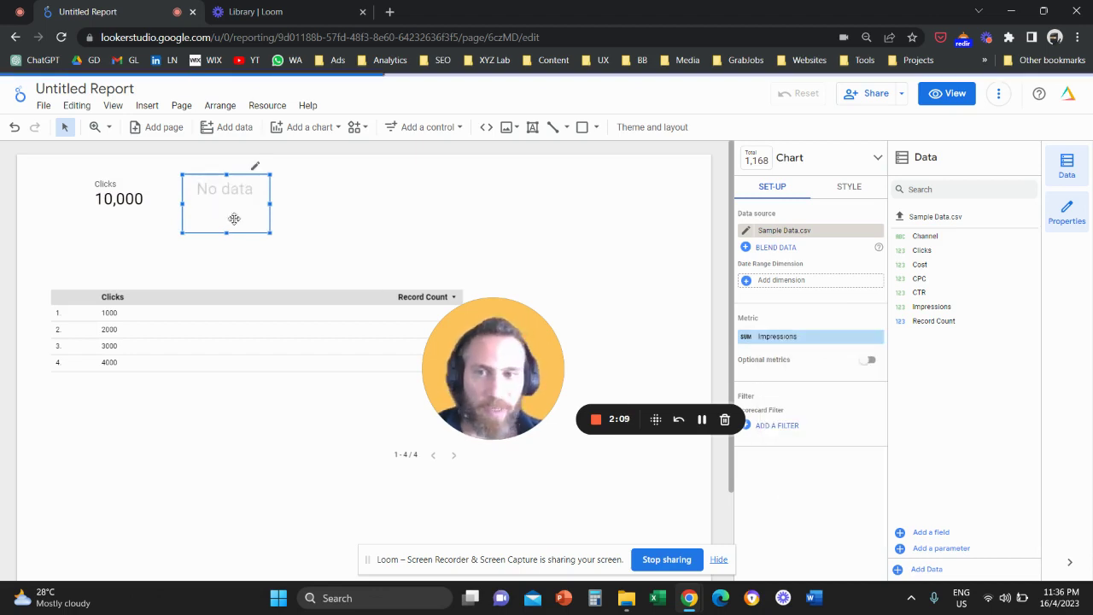
# Place the Impressions and Clicks scorecards side by side and delete the old Clicks table.
pyautogui.moveTo(227, 205); pyautogui.dragTo(73, 249)
pyautogui.moveTo(160, 192); pyautogui.dragTo(250, 223)
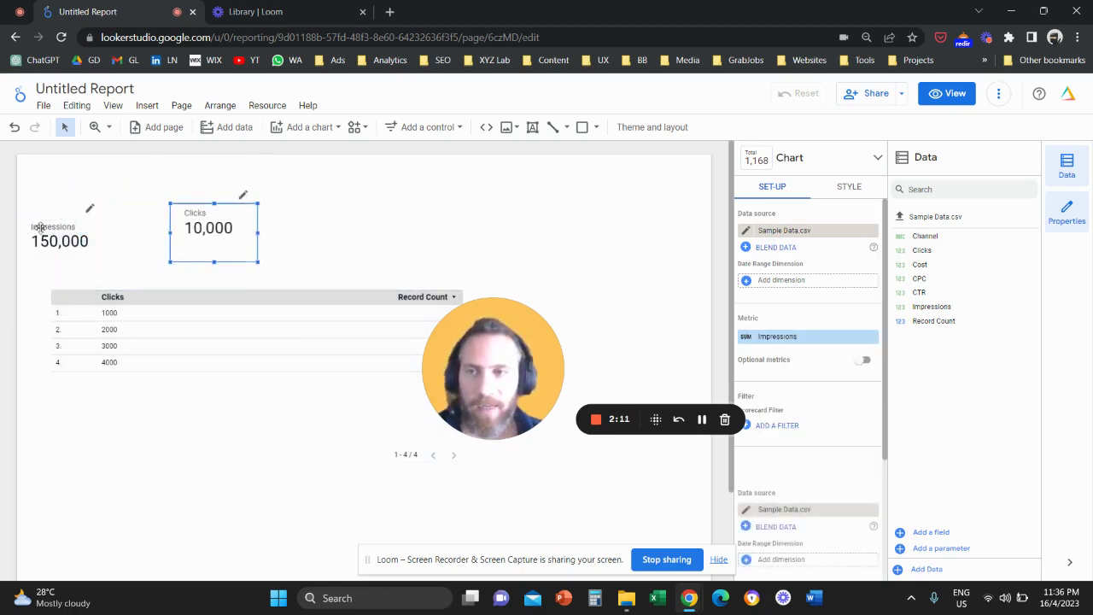
pyautogui.moveTo(39, 224); pyautogui.dragTo(83, 221)
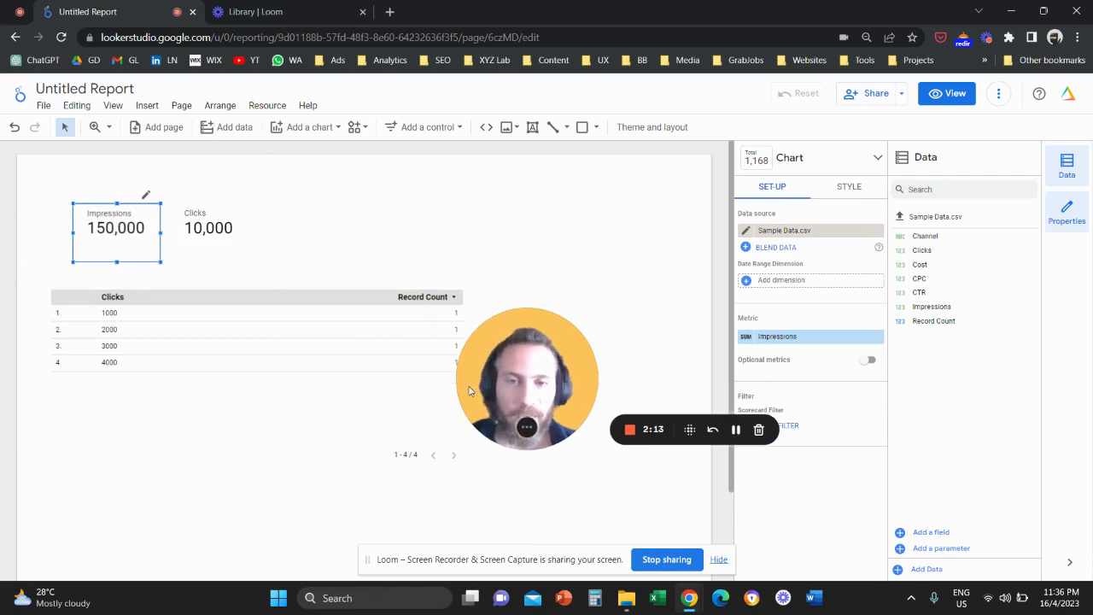
pyautogui.click(392, 340)
pyautogui.press('Delete')
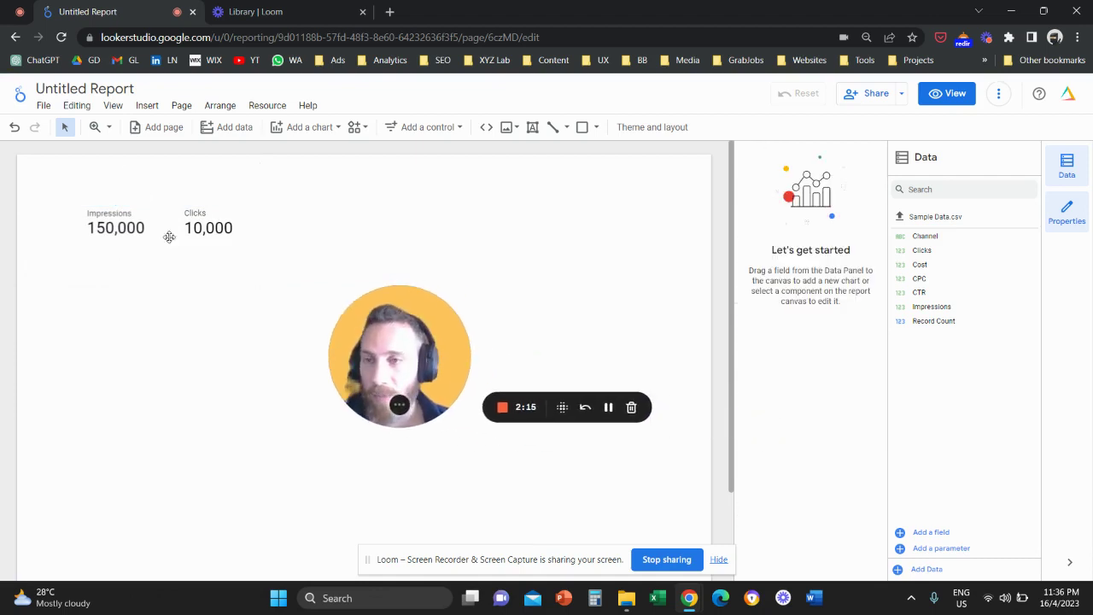
# Draw a new table below the scorecards and widen it across the page.
pyautogui.click(146, 105)
pyautogui.click(224, 205)
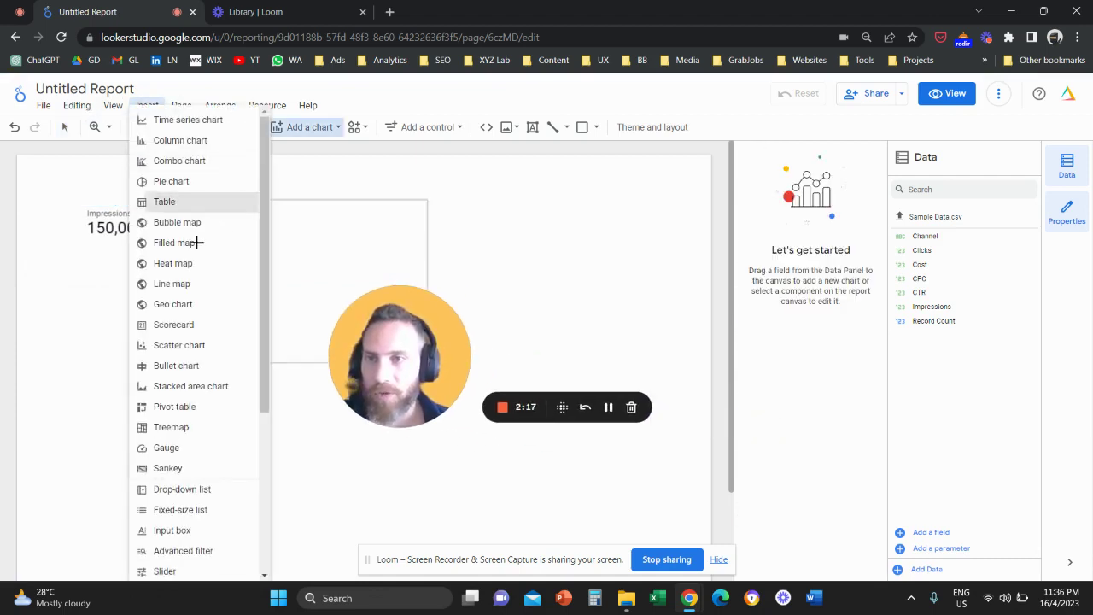
pyautogui.moveTo(71, 299); pyautogui.dragTo(305, 469)
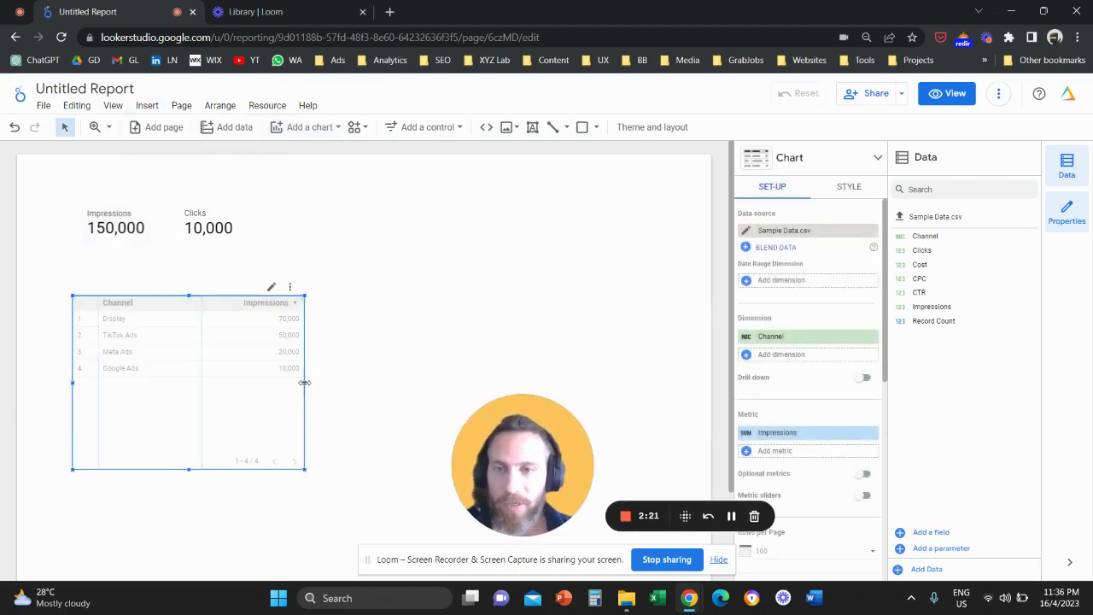
pyautogui.moveTo(306, 385); pyautogui.dragTo(652, 383)
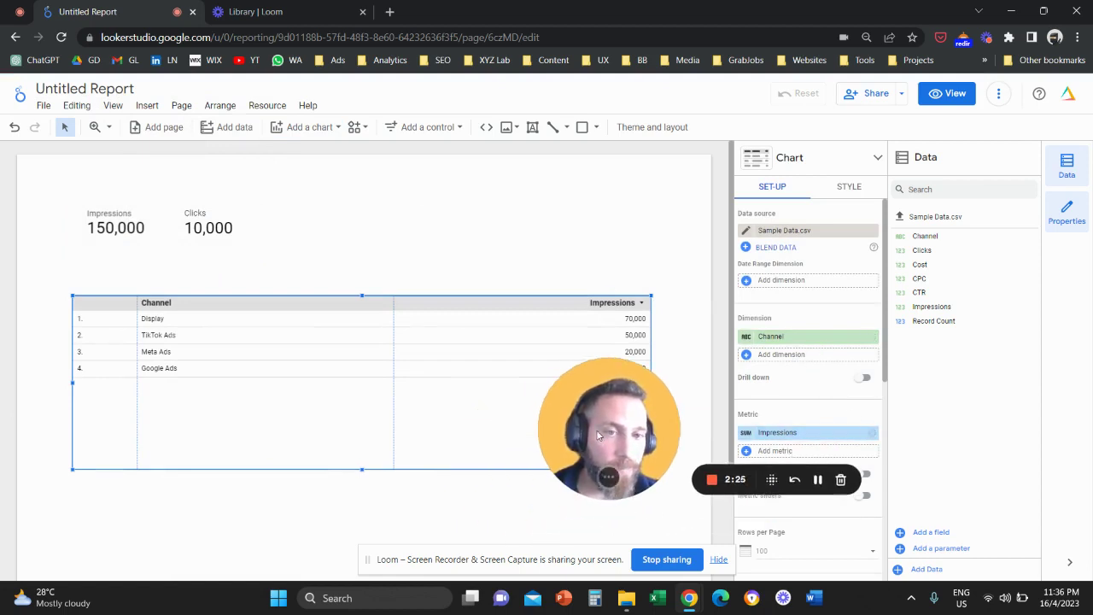
# Add Clicks, Cost, CPC and CTR as table metrics and move the table up toward the scorecards.
pyautogui.click(781, 454)
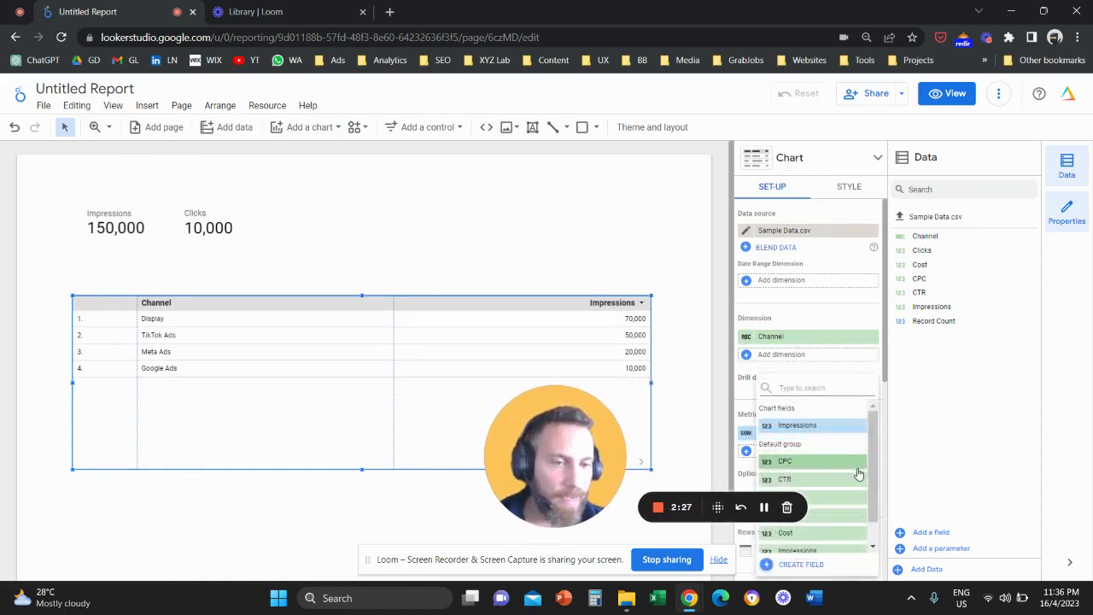
pyautogui.moveTo(584, 465); pyautogui.dragTo(628, 510)
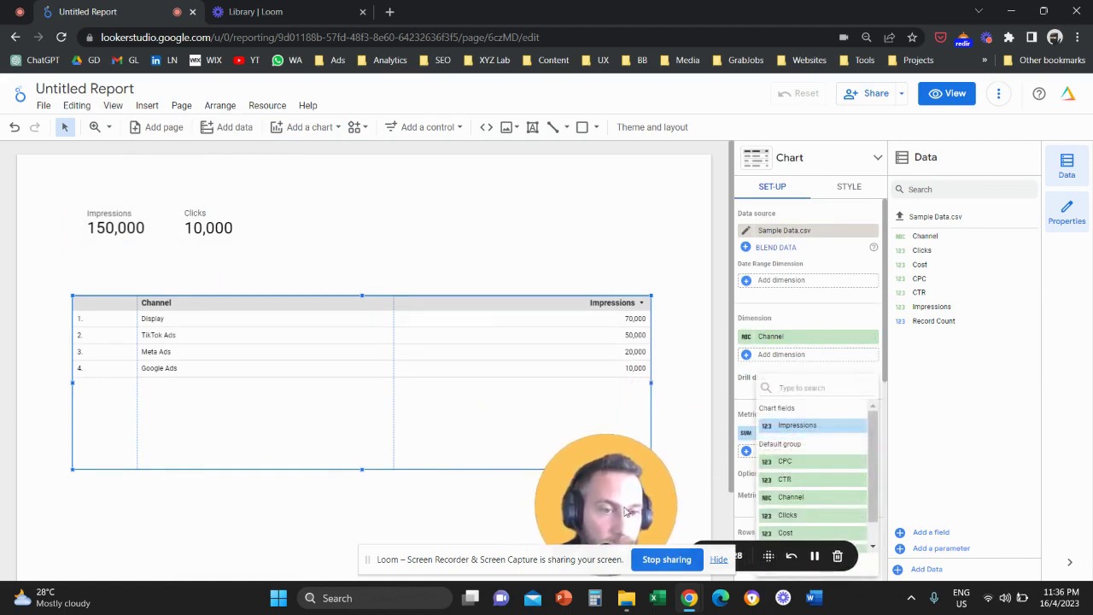
pyautogui.click(786, 515)
pyautogui.click(780, 469)
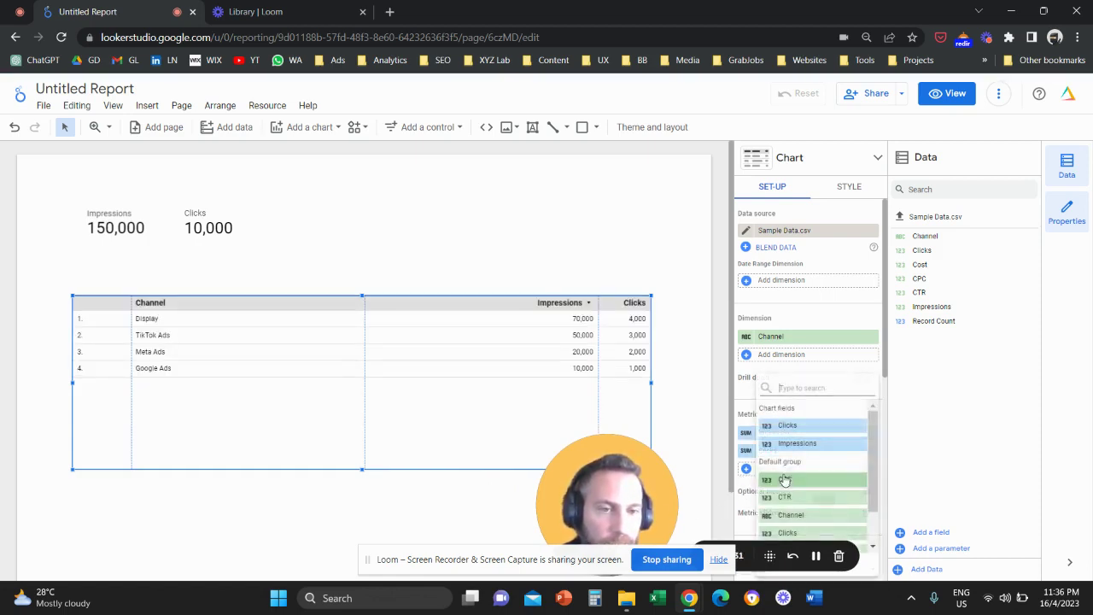
pyautogui.scroll(-2, 820, 502)
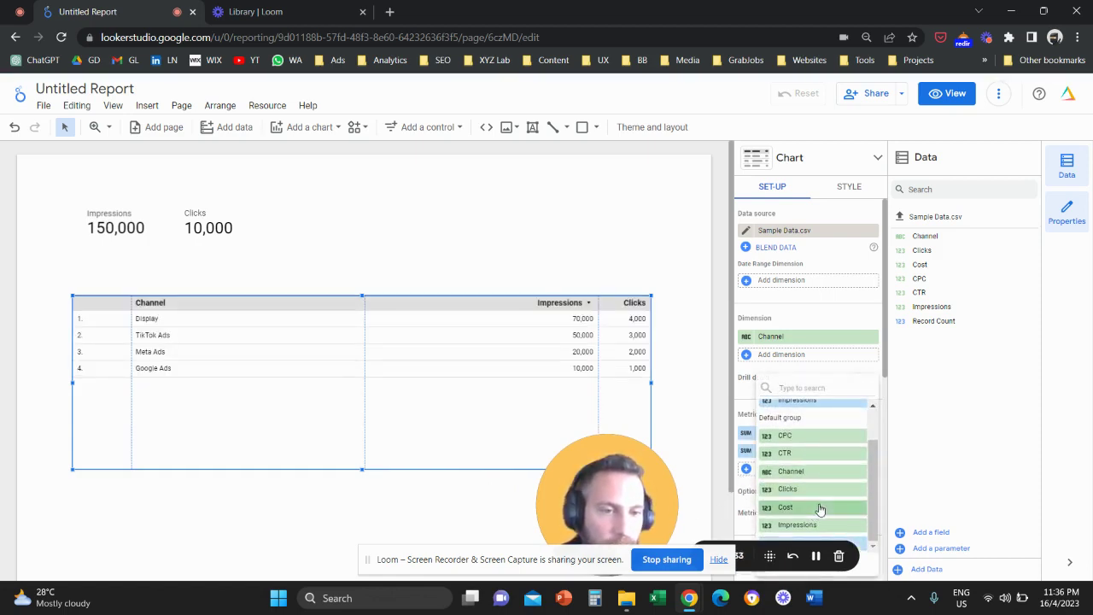
pyautogui.click(818, 507)
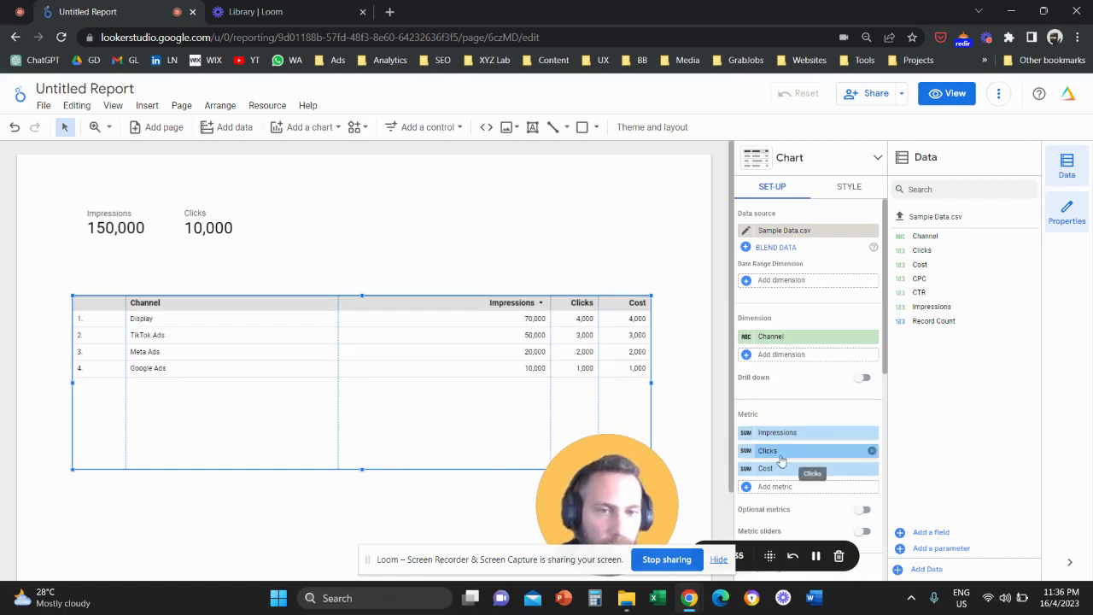
pyautogui.click(778, 488)
pyautogui.scroll(-2, 815, 491)
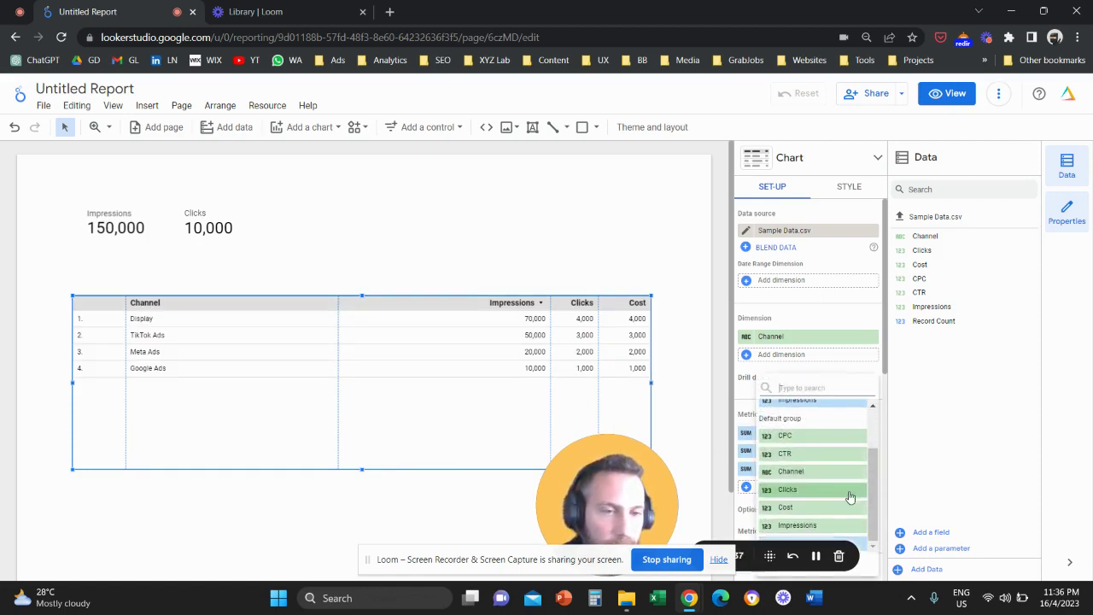
pyautogui.click(801, 444)
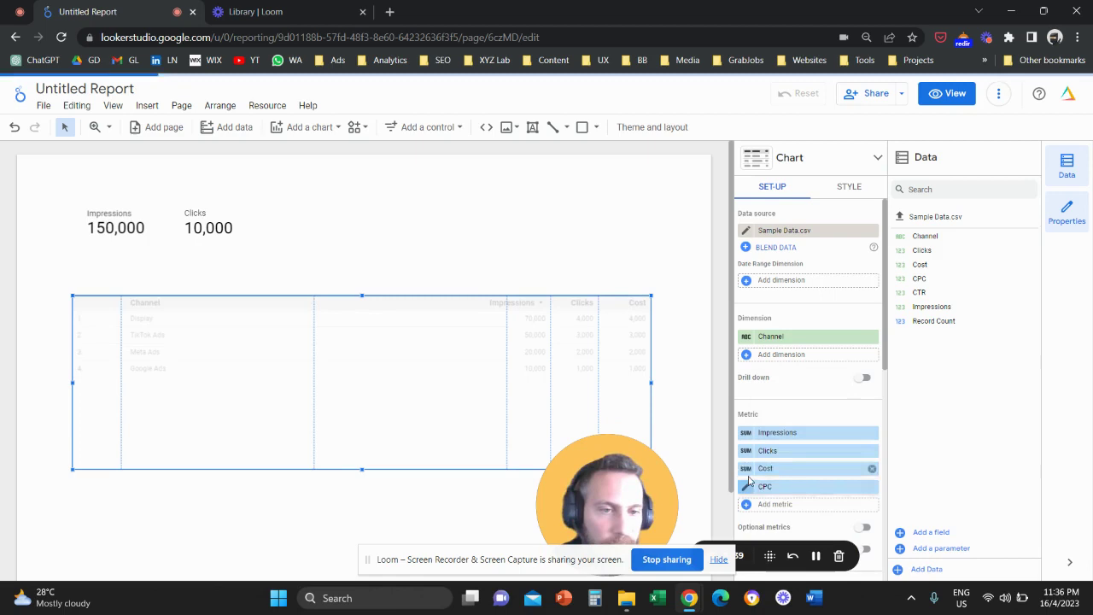
pyautogui.click(798, 502)
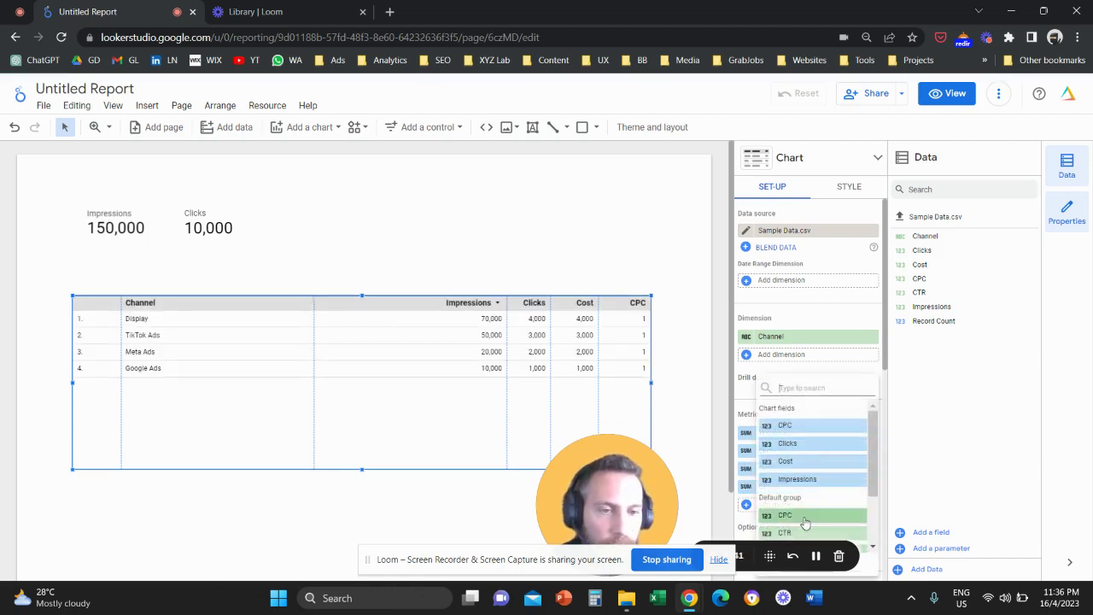
pyautogui.click(801, 532)
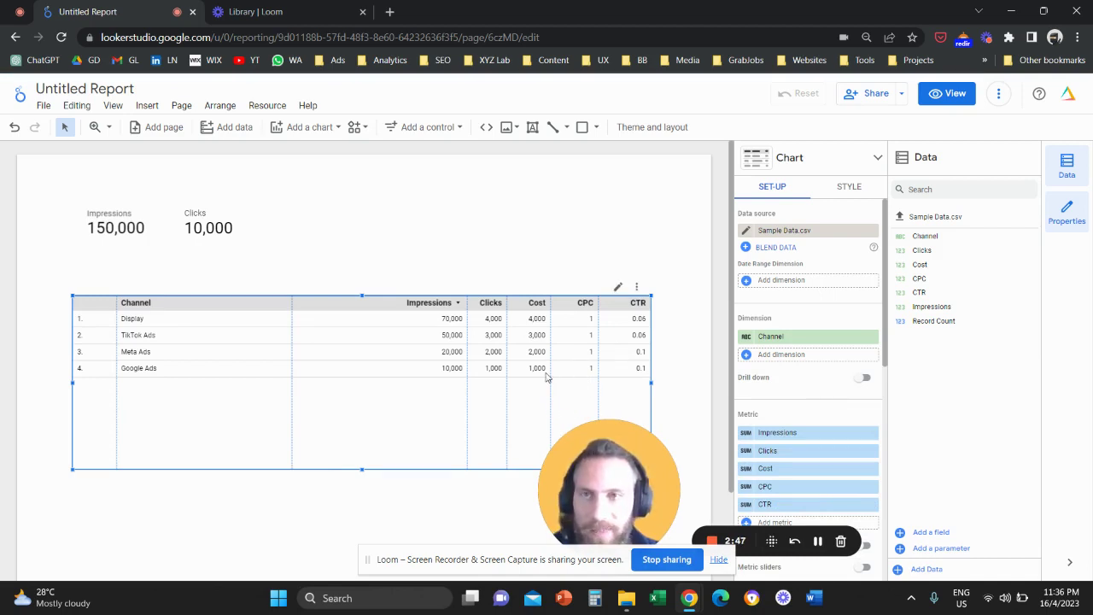
pyautogui.moveTo(535, 345); pyautogui.dragTo(533, 325)
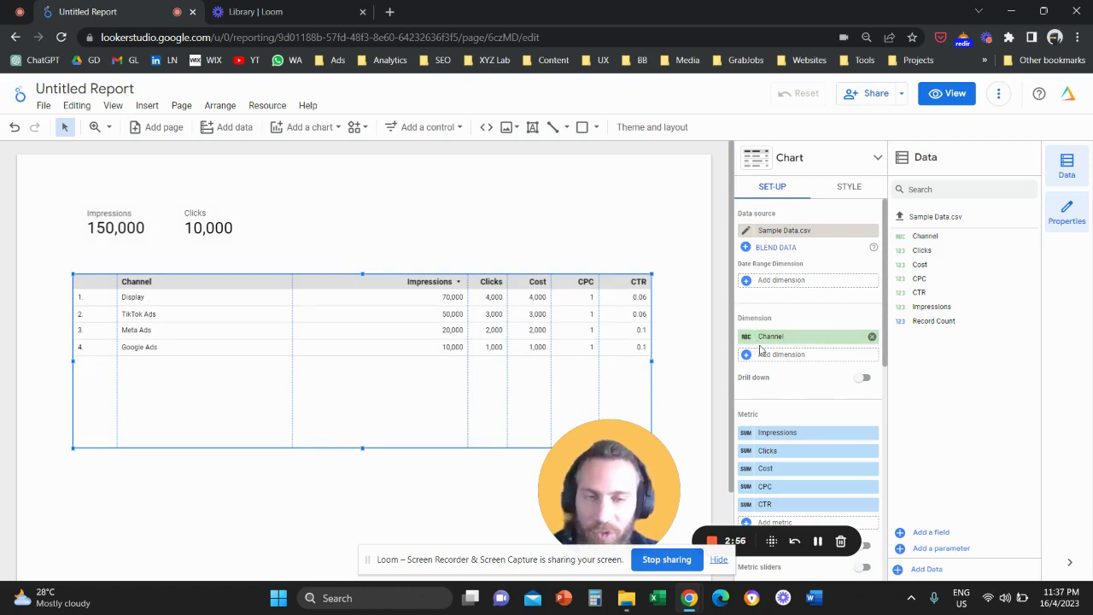
# Open the Sample Data.csv data source editor and scroll through its fields to reach CTR.
pyautogui.moveTo(656, 454); pyautogui.dragTo(675, 368)
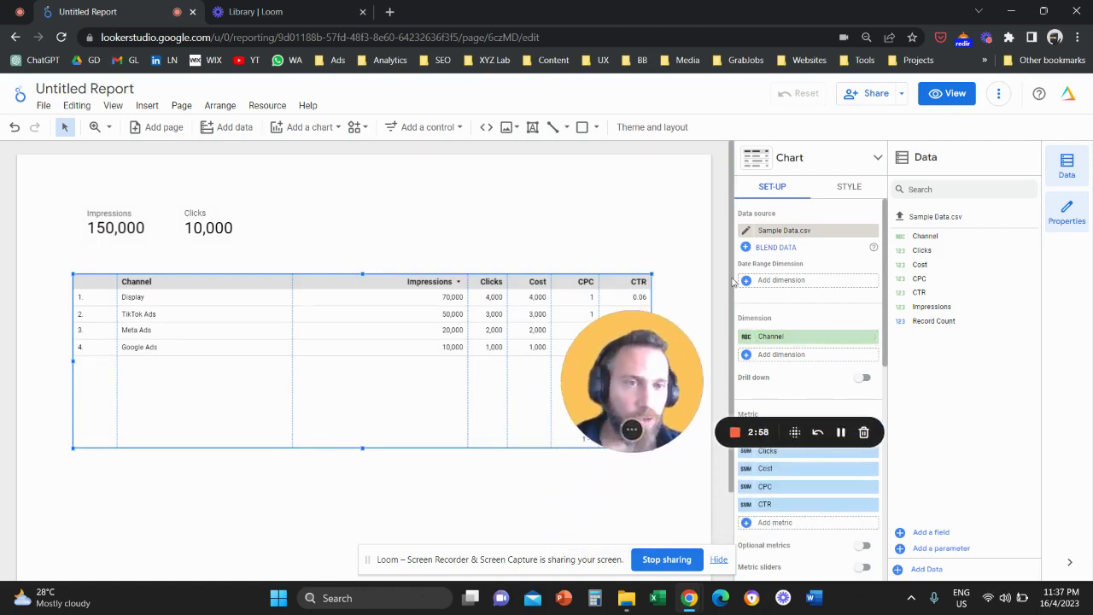
pyautogui.click(746, 234)
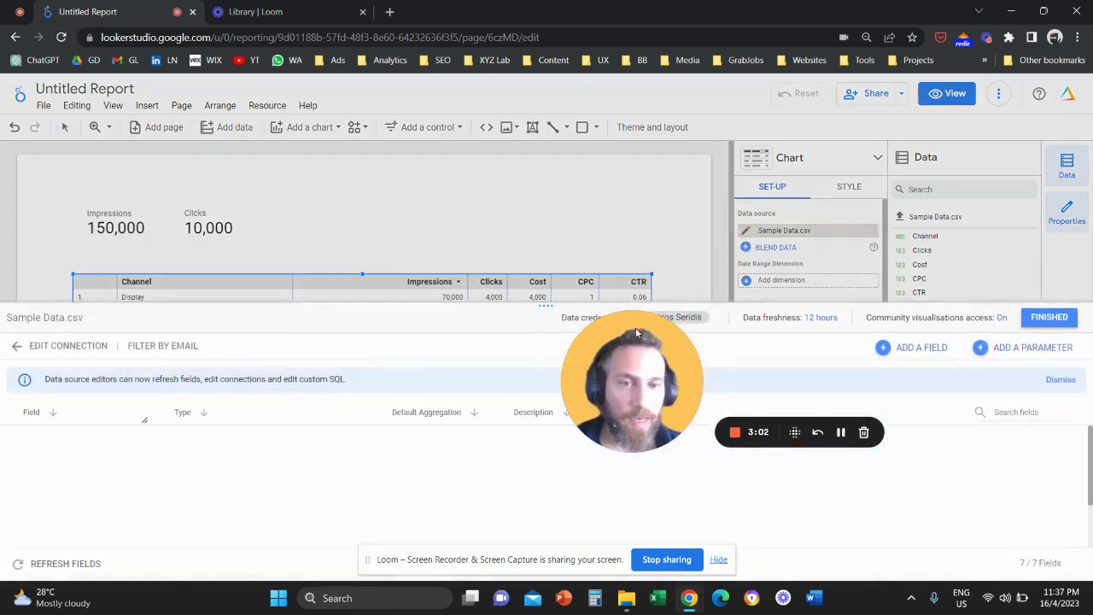
pyautogui.scroll(-1, 256, 478)
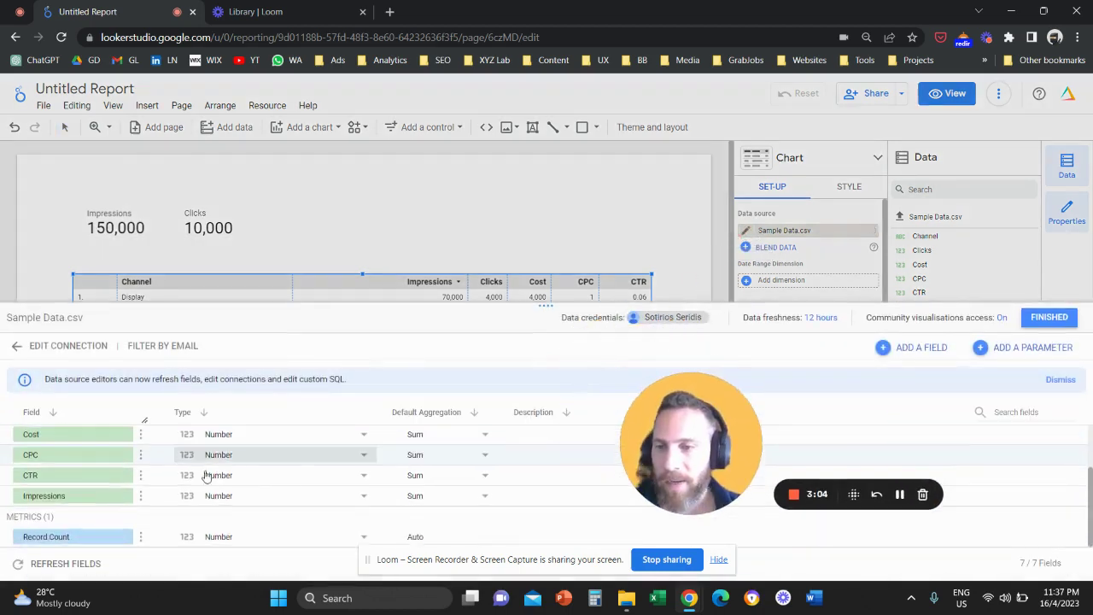
pyautogui.scroll(1, 214, 478)
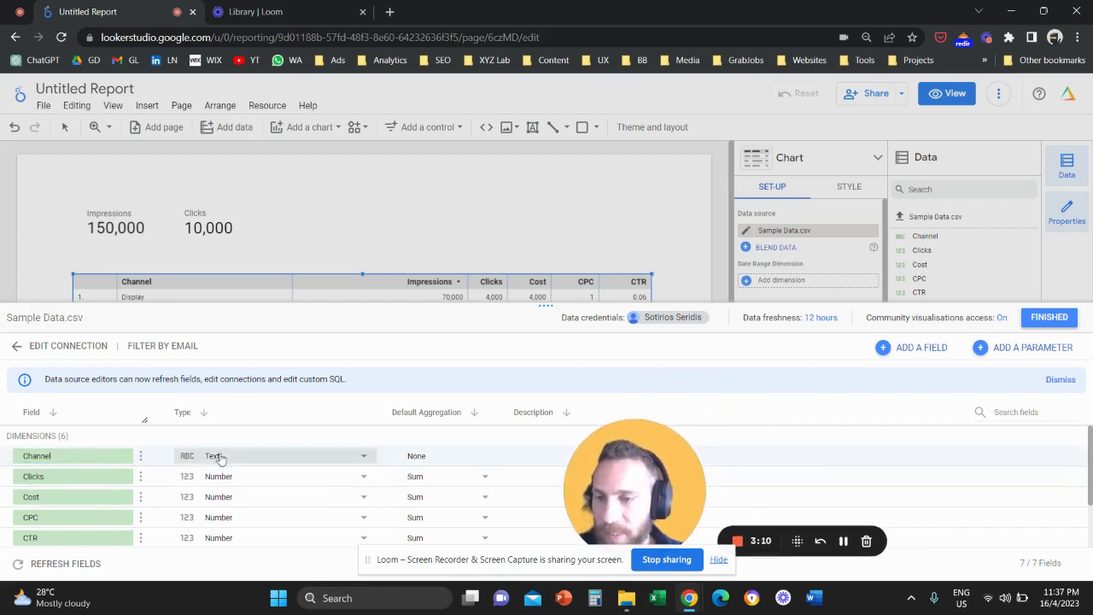
pyautogui.scroll(-2, 129, 473)
pyautogui.scroll(2, 109, 468)
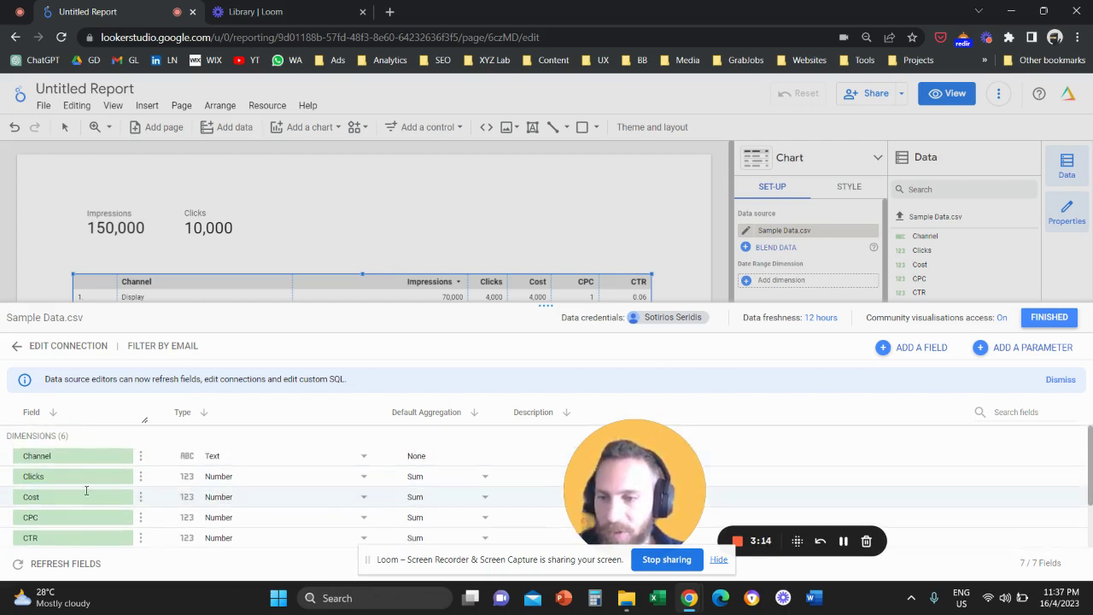
pyautogui.scroll(-2, 205, 504)
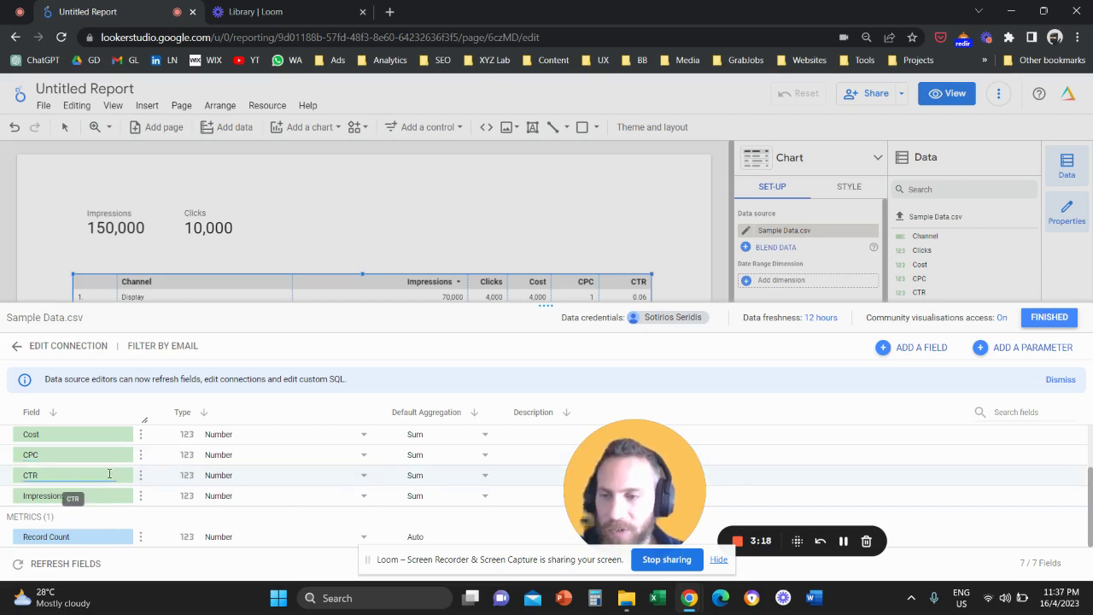
# Format CTR as a Percent and CPC as AUD currency.
pyautogui.click(364, 478)
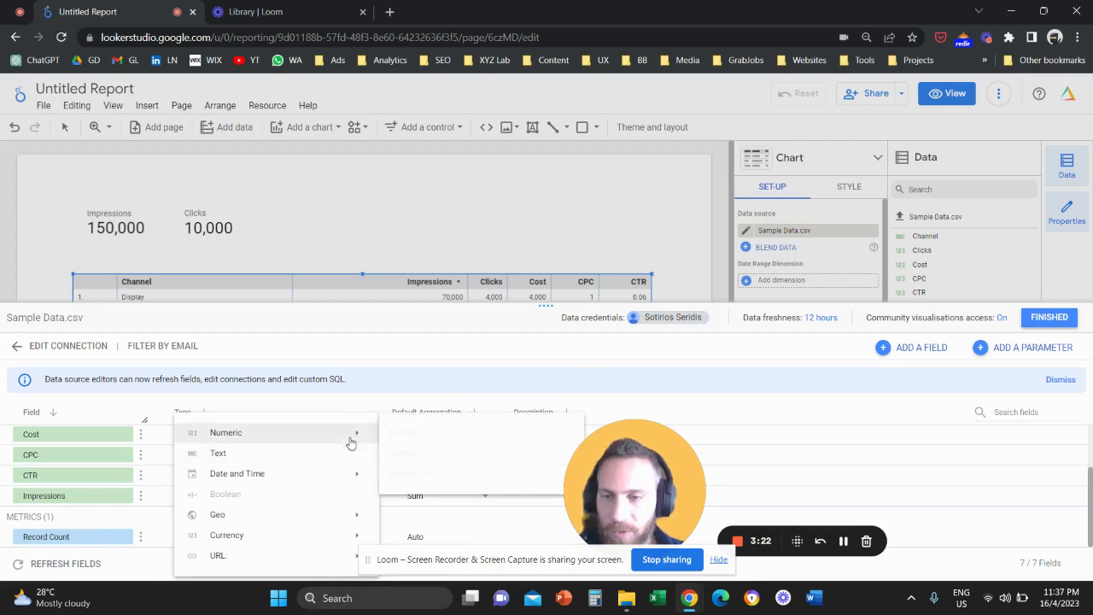
pyautogui.moveTo(353, 432)
pyautogui.click(439, 456)
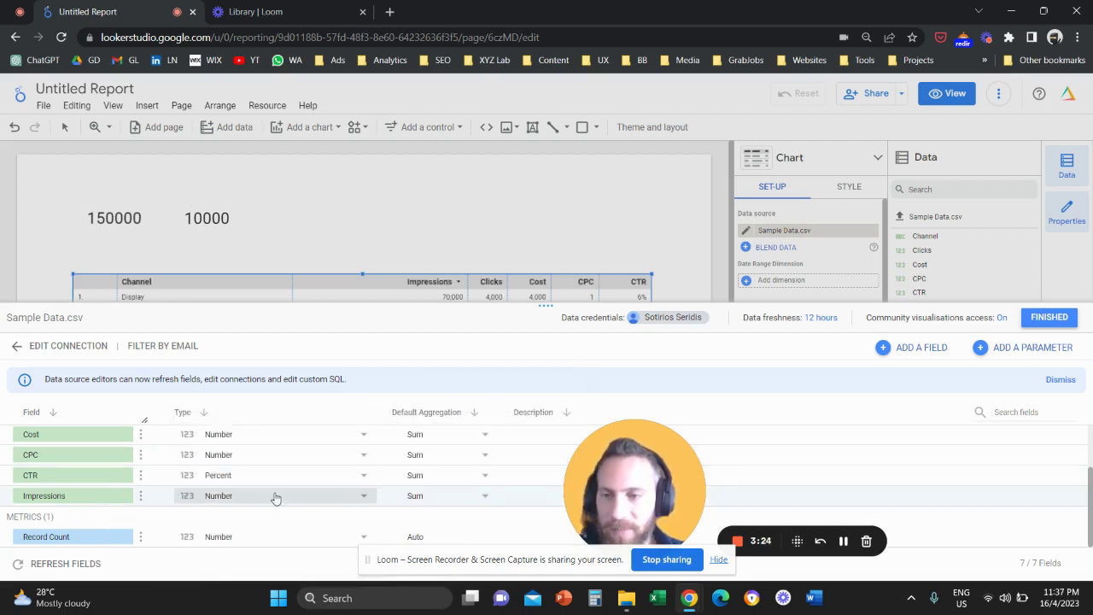
pyautogui.click(321, 458)
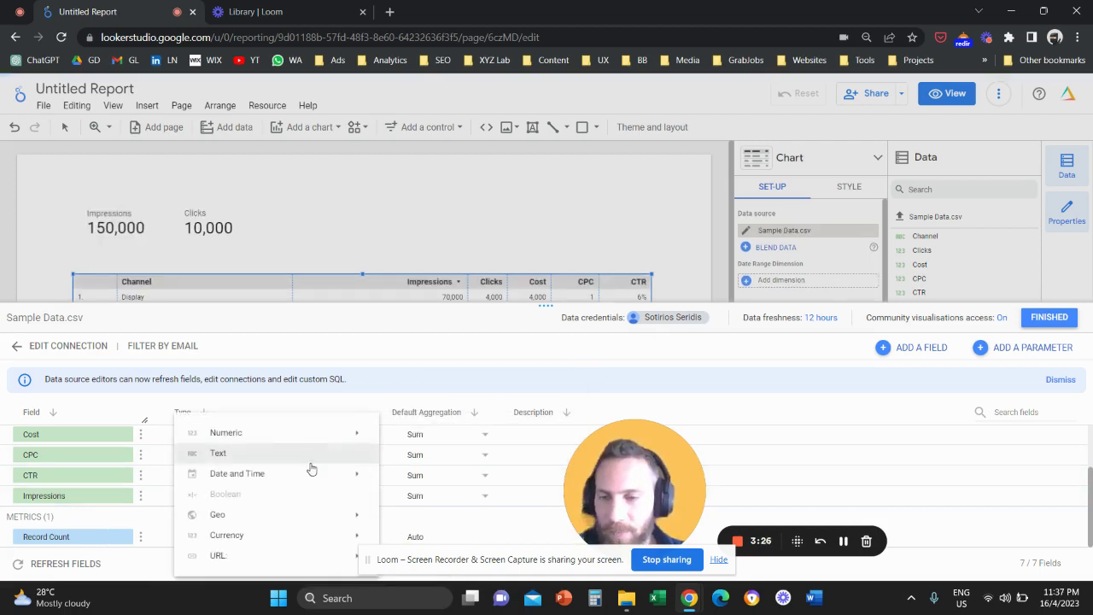
pyautogui.moveTo(308, 544)
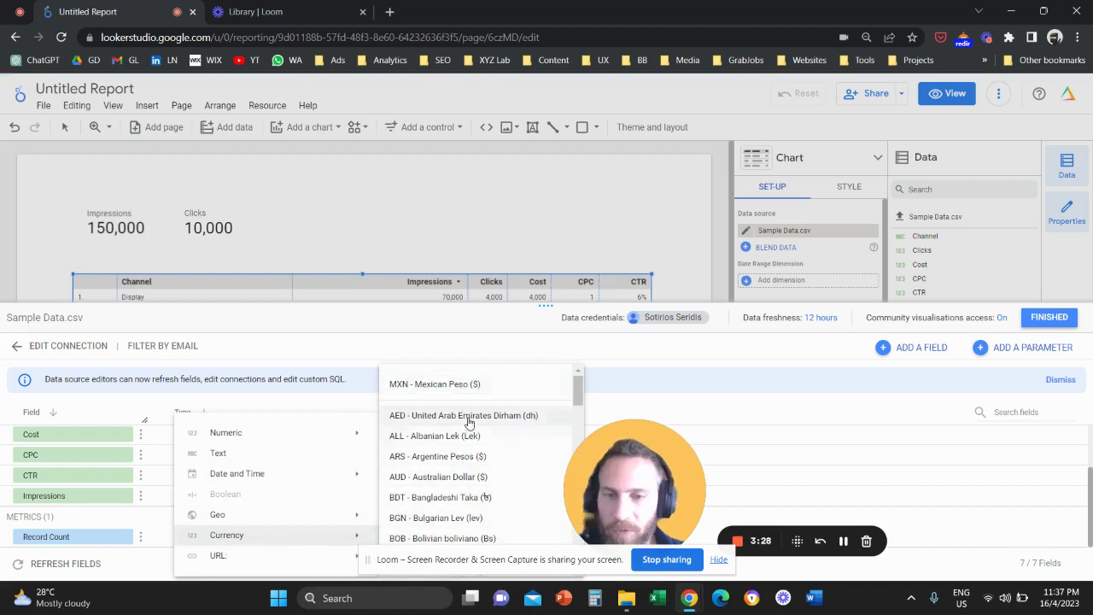
pyautogui.click(479, 477)
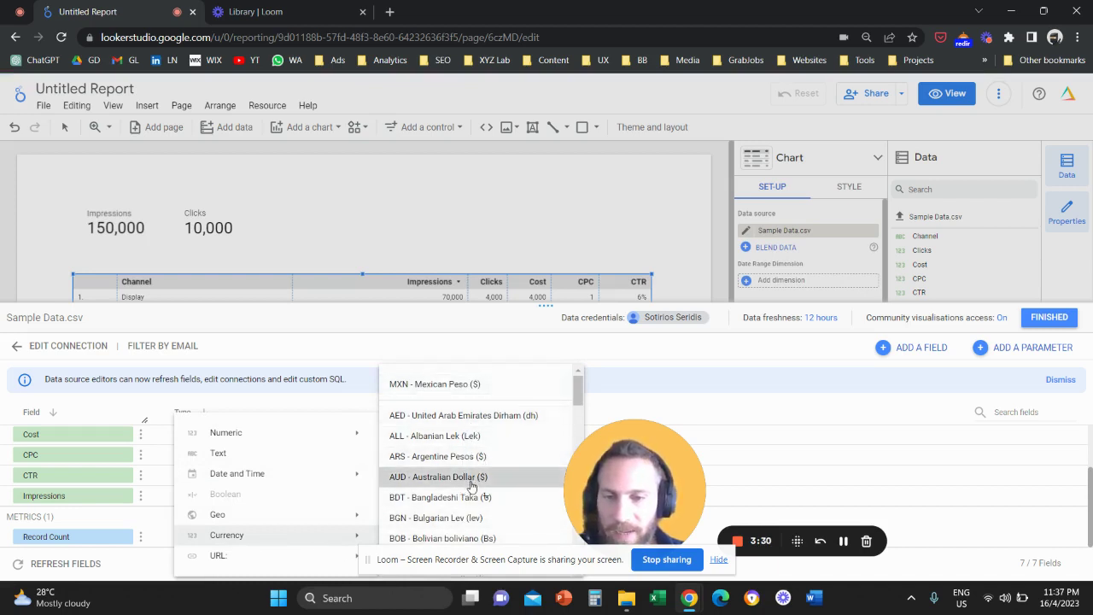
# Format Cost as AUD currency and finish editing the data source fields.
pyautogui.scroll(2, 286, 486)
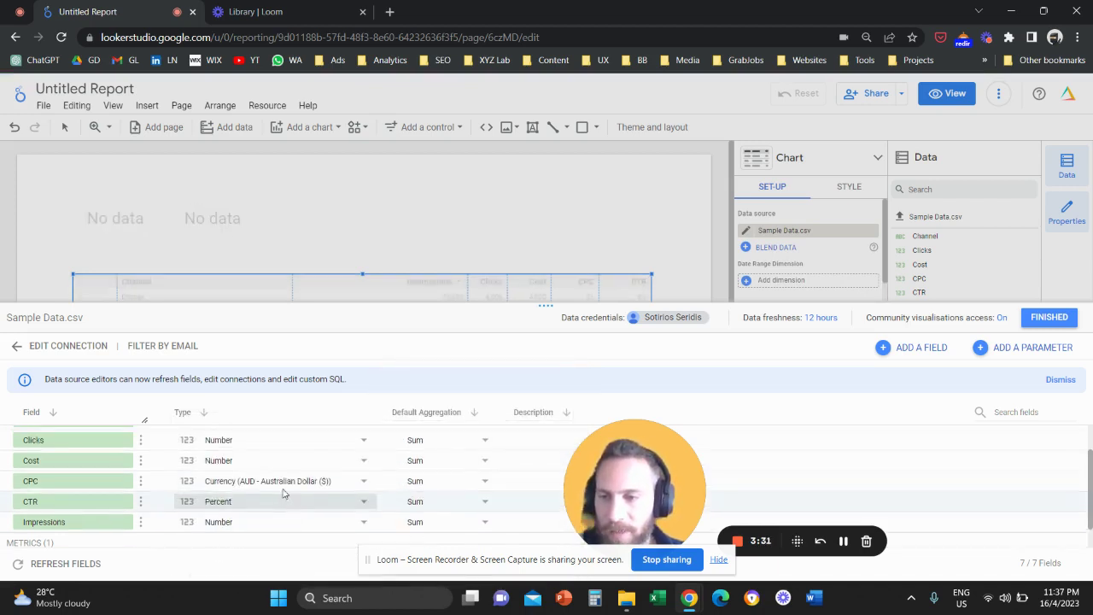
pyautogui.click(311, 503)
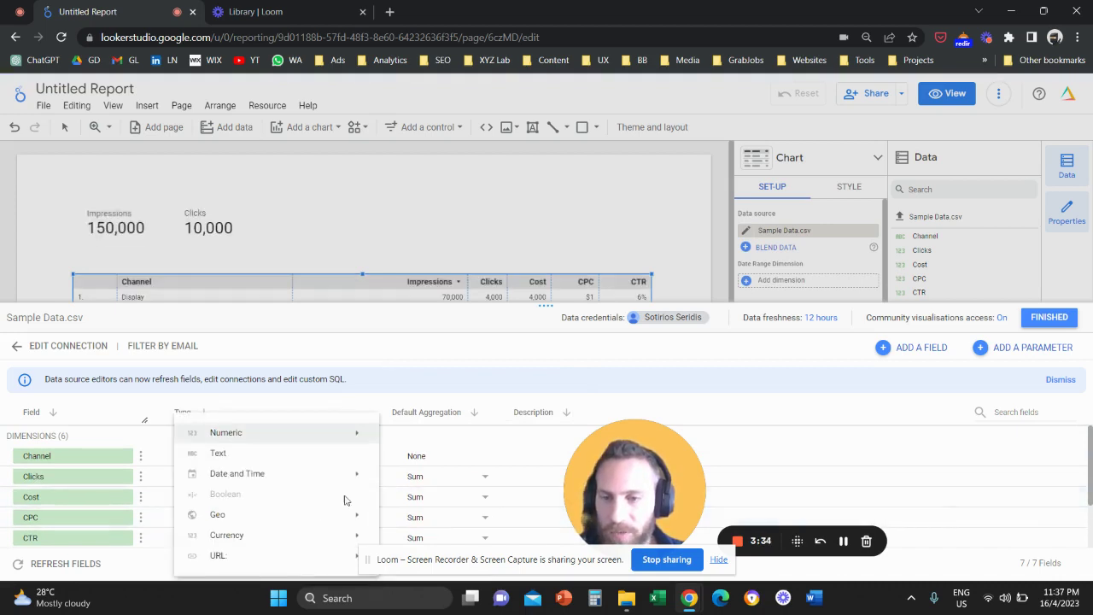
pyautogui.moveTo(337, 534)
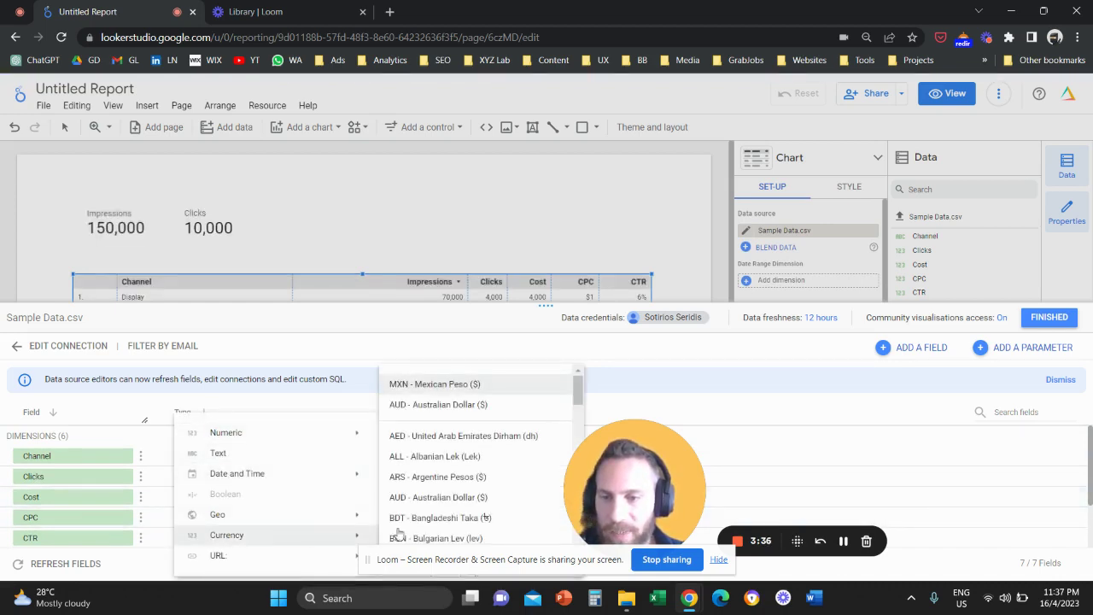
pyautogui.click(438, 404)
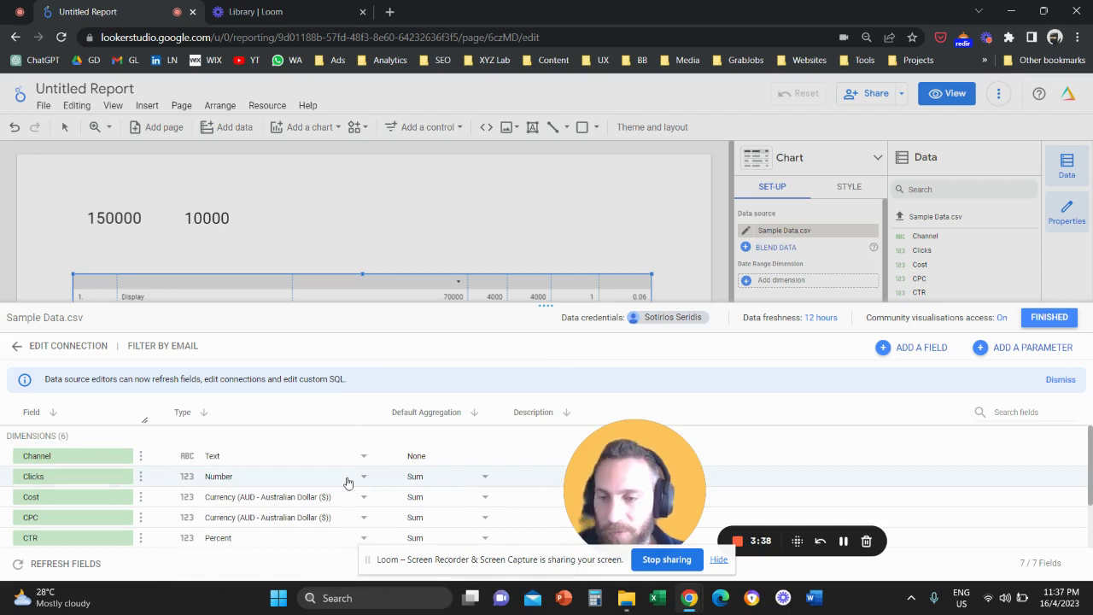
pyautogui.scroll(-2, 369, 494)
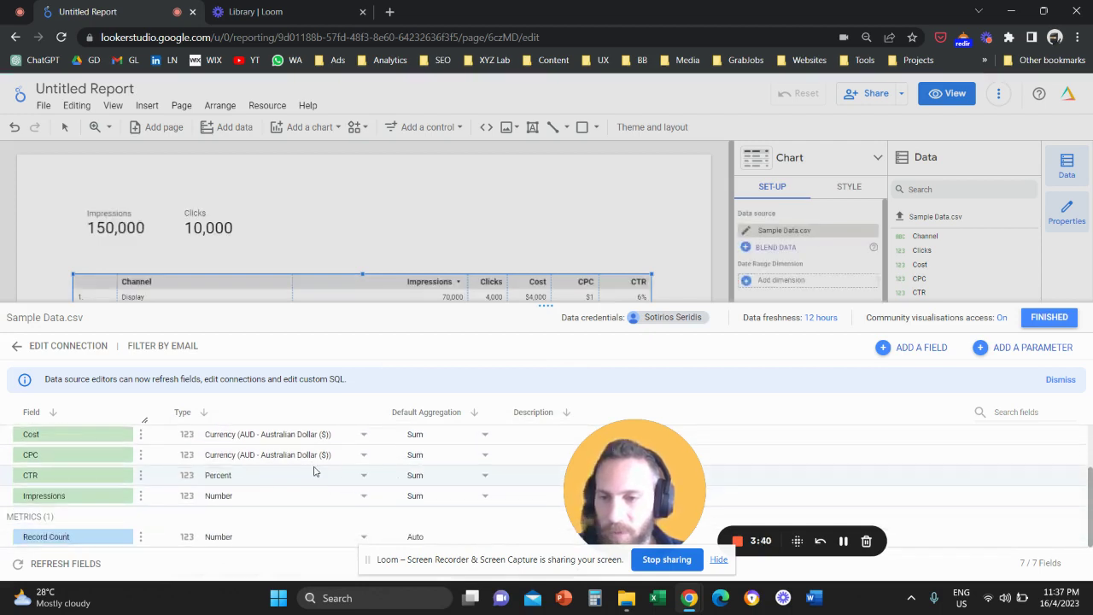
pyautogui.scroll(2, 313, 473)
pyautogui.scroll(-2, 297, 476)
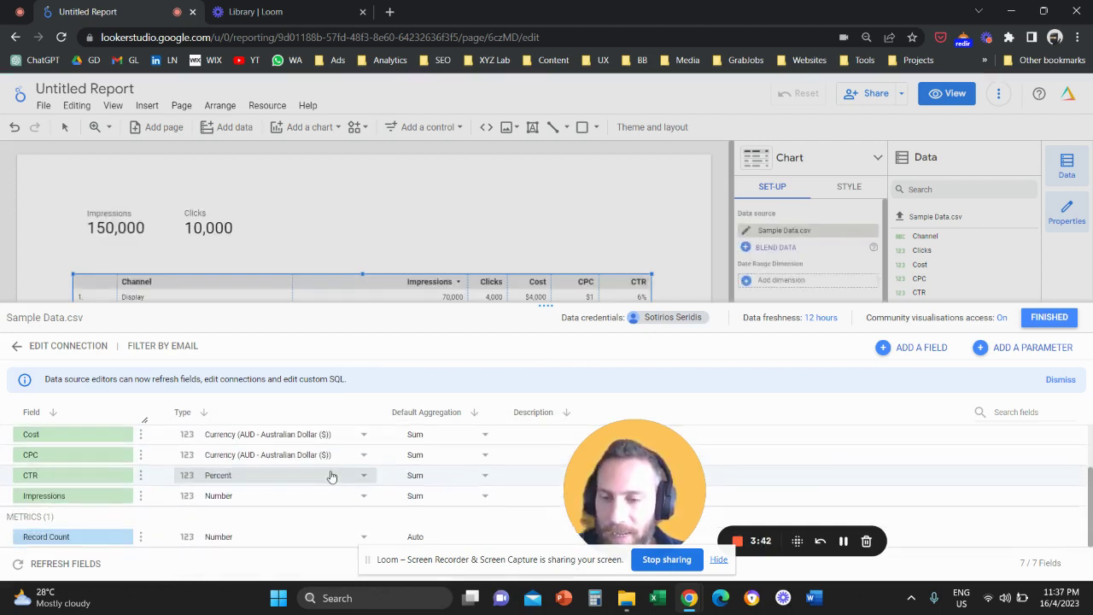
pyautogui.click(1048, 317)
# Narrow the Channel and Impressions columns and resize the Cost column to even out the table.
pyautogui.moveTo(646, 485); pyautogui.dragTo(631, 424)
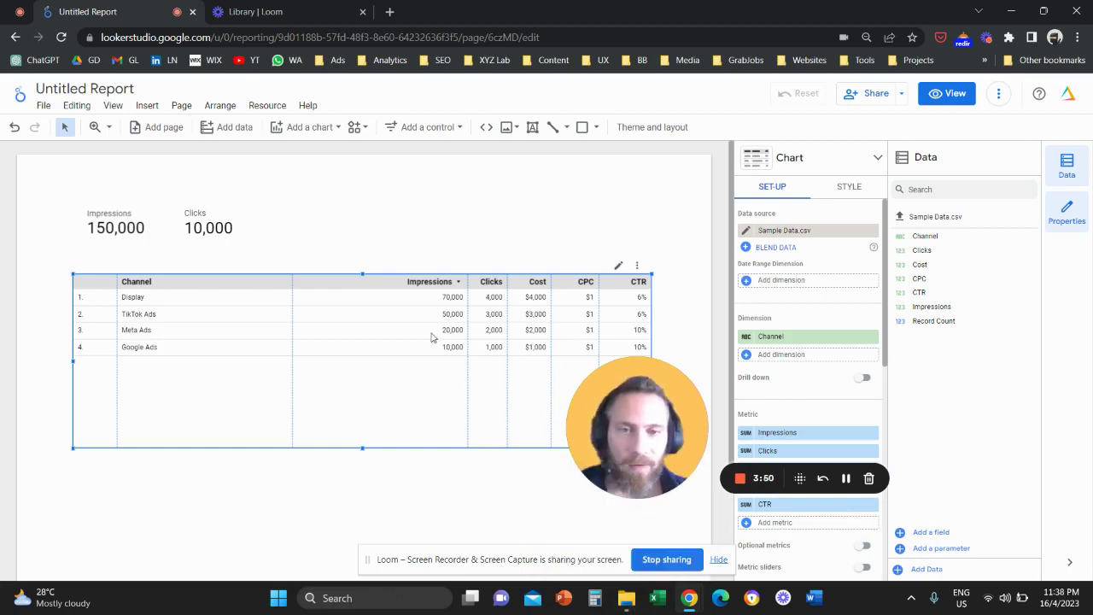
pyautogui.moveTo(468, 281); pyautogui.dragTo(370, 281)
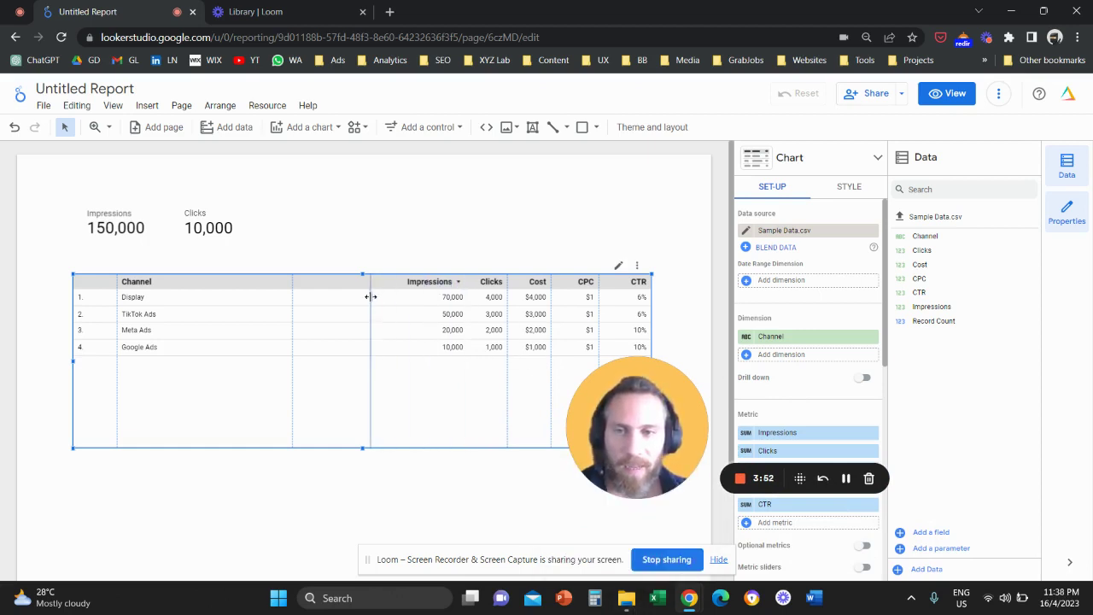
pyautogui.moveTo(292, 281); pyautogui.dragTo(219, 282)
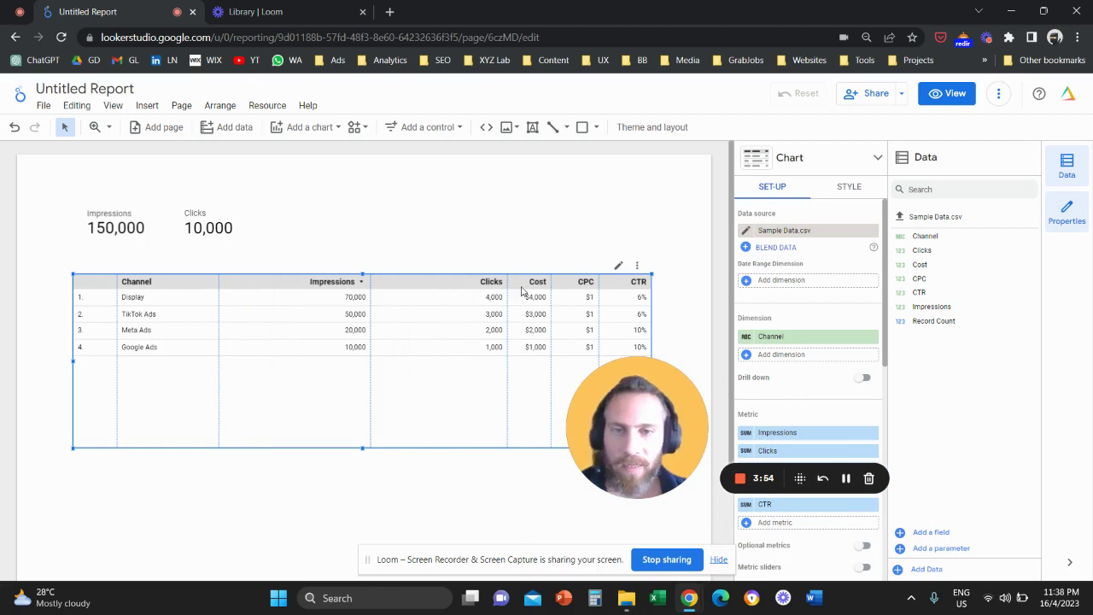
pyautogui.moveTo(510, 281); pyautogui.dragTo(461, 282)
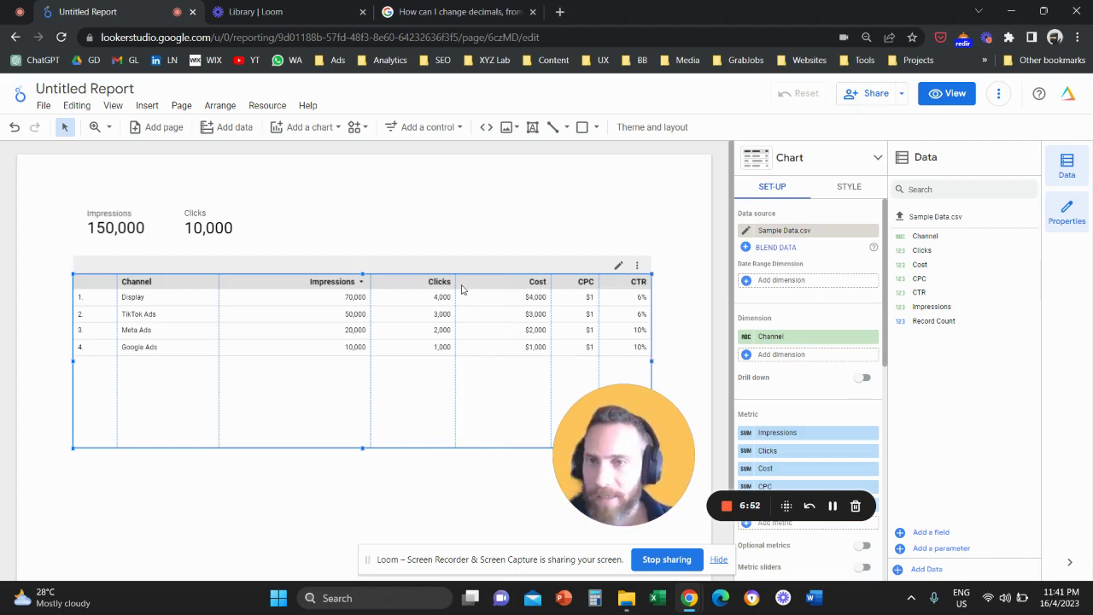
pyautogui.click(156, 107)
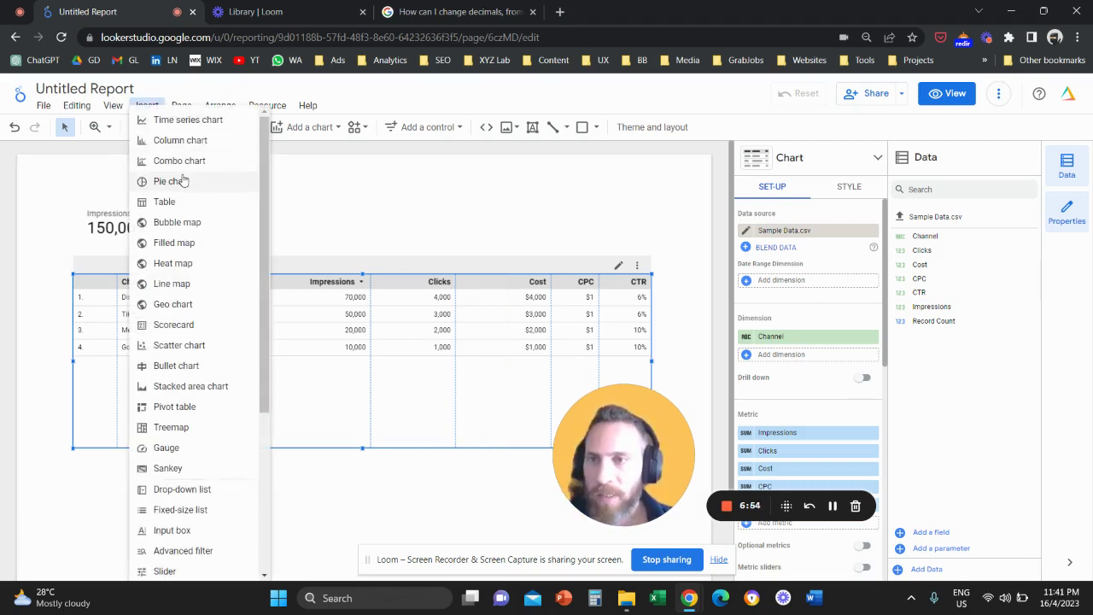
pyautogui.click(485, 237)
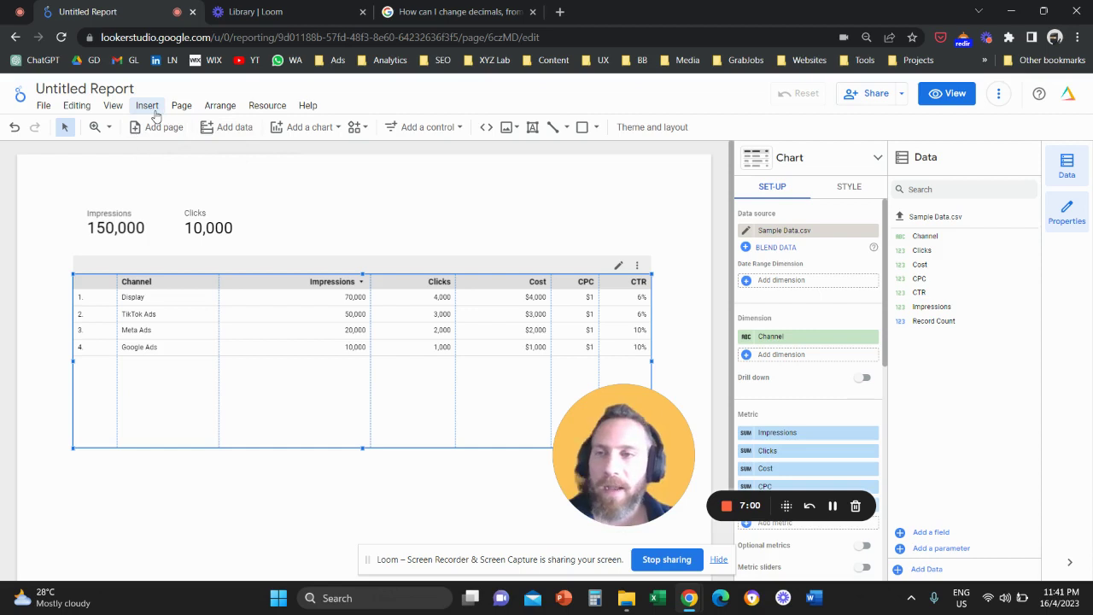
# Place a pie chart of CTR by Channel below the channel table.
pyautogui.click(202, 234)
pyautogui.click(121, 224)
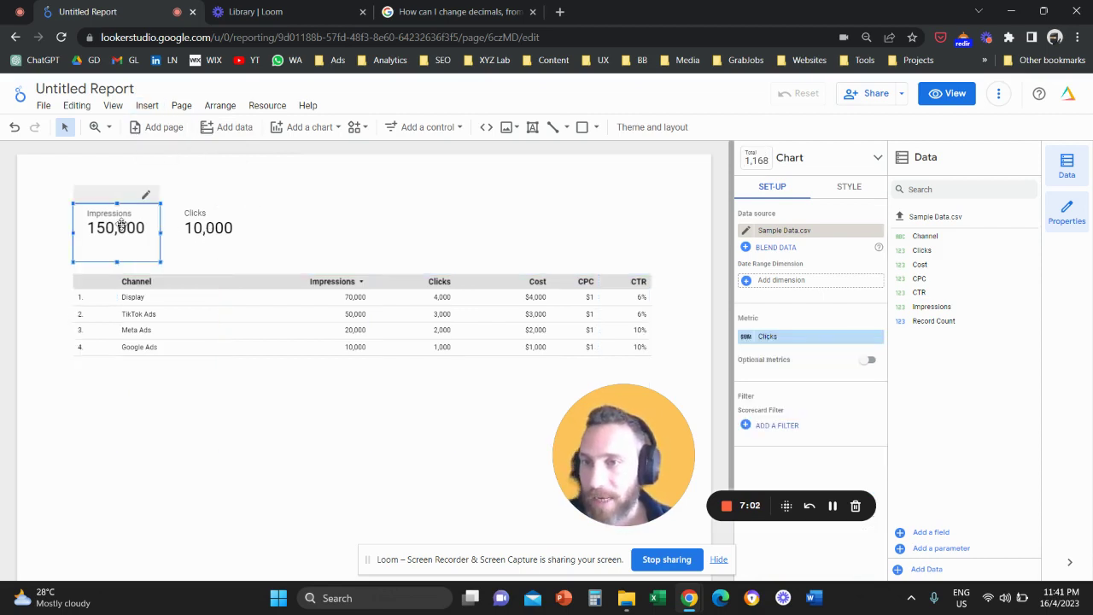
pyautogui.click(205, 303)
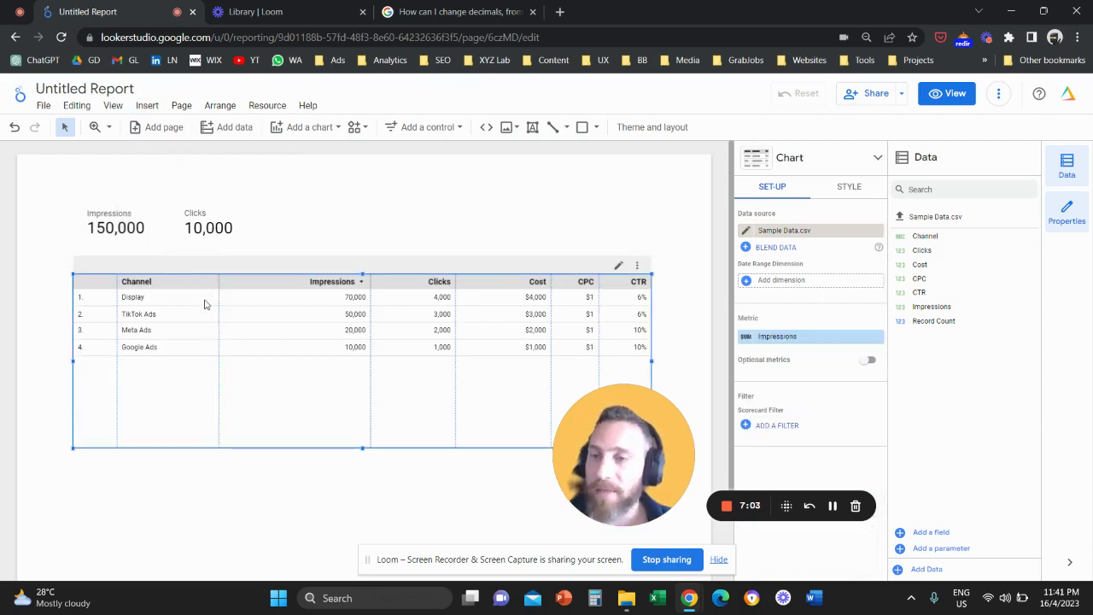
pyautogui.click(147, 105)
pyautogui.click(167, 181)
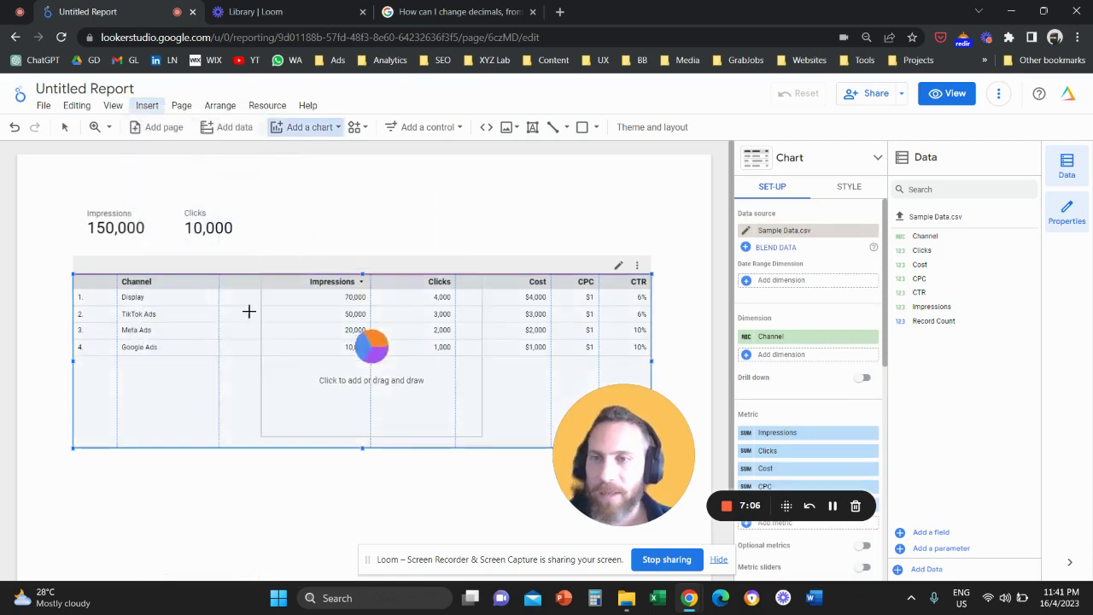
pyautogui.click(85, 478)
pyautogui.moveTo(624, 484); pyautogui.dragTo(667, 314)
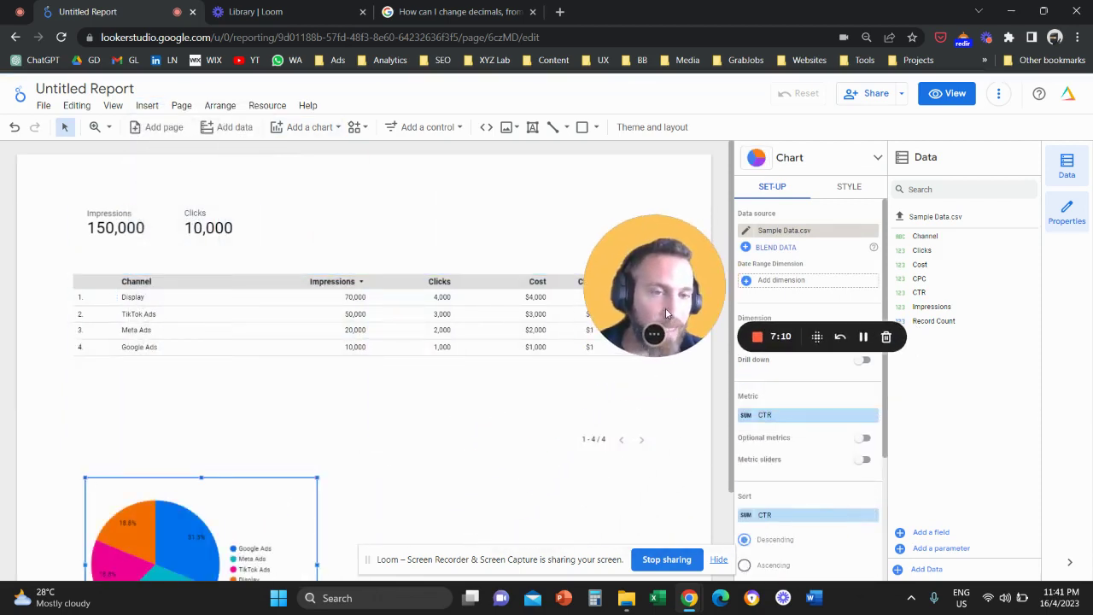
pyautogui.click(799, 231)
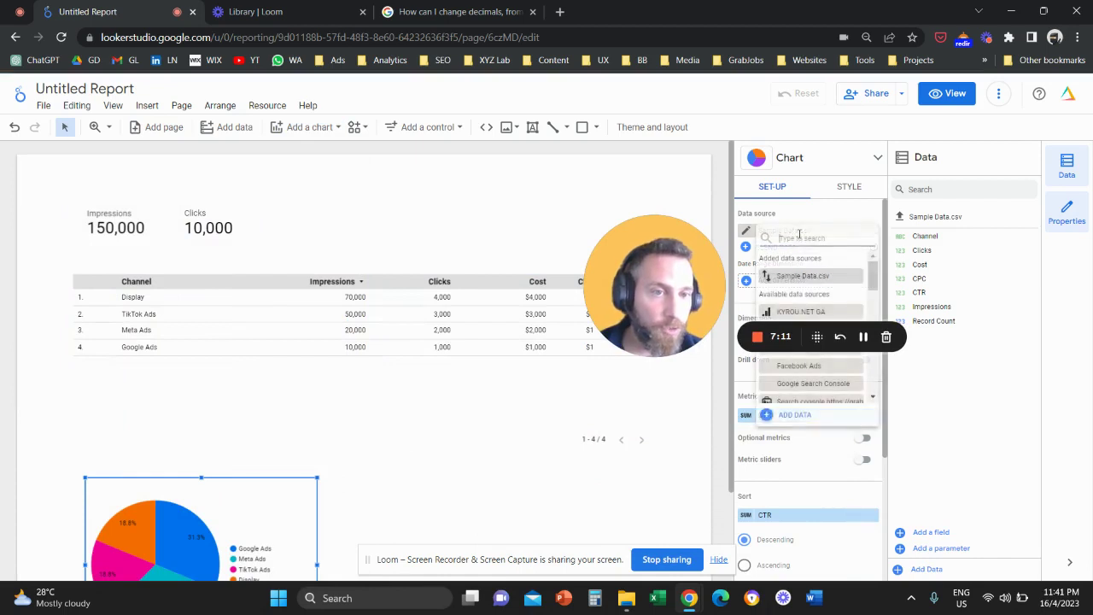
pyautogui.click(794, 415)
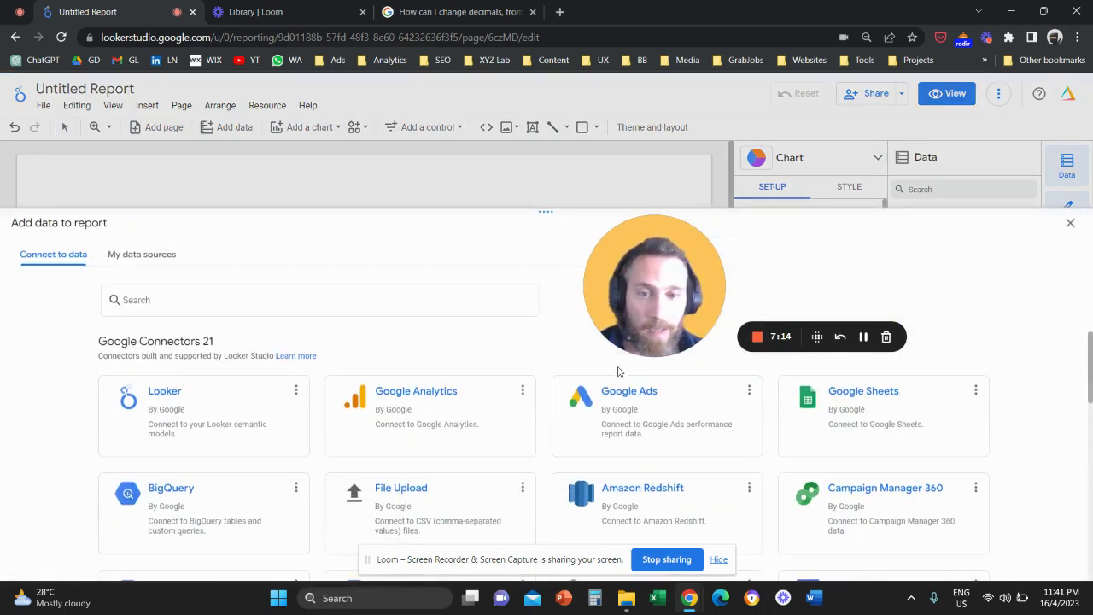
pyautogui.click(298, 300)
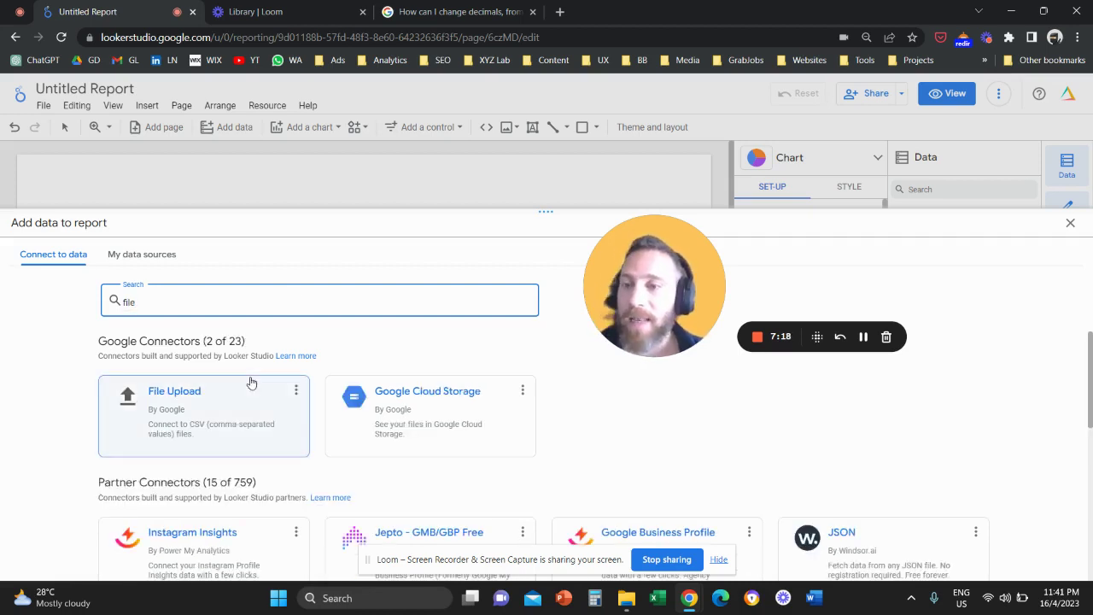
pyautogui.click(250, 382)
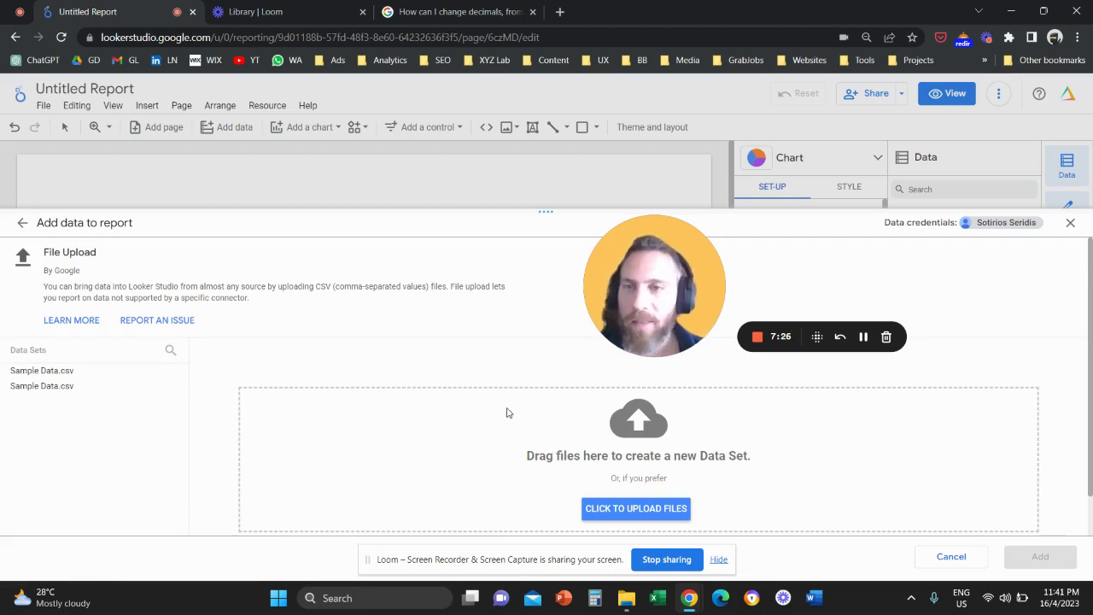
pyautogui.click(1070, 223)
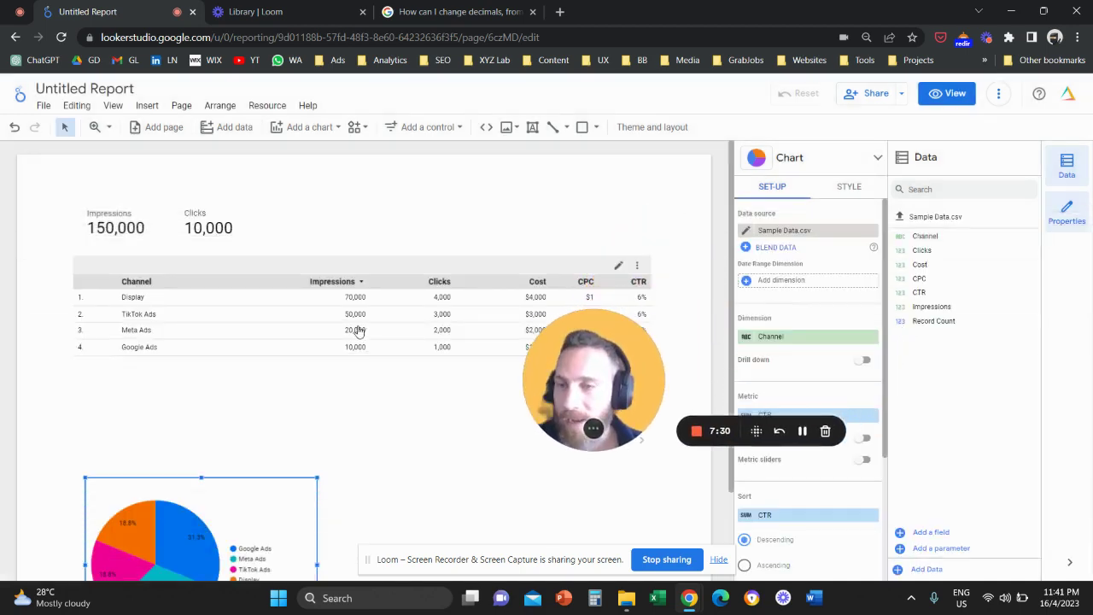
# Drag the CTR-by-Channel pie chart up to sit beneath the Channel table, aligned left.
pyautogui.moveTo(195, 534); pyautogui.dragTo(184, 465)
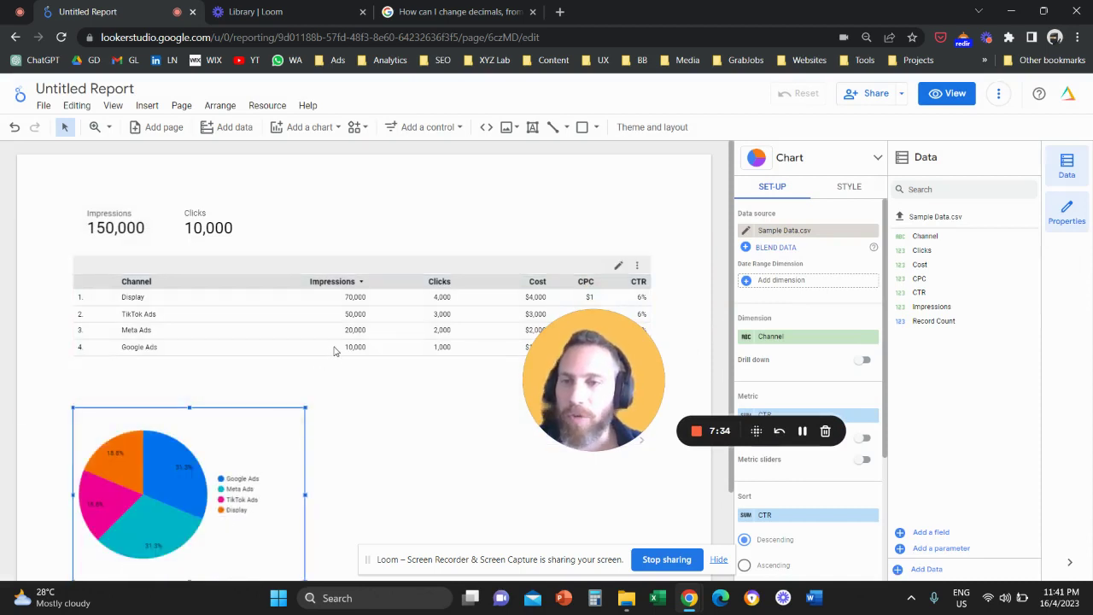